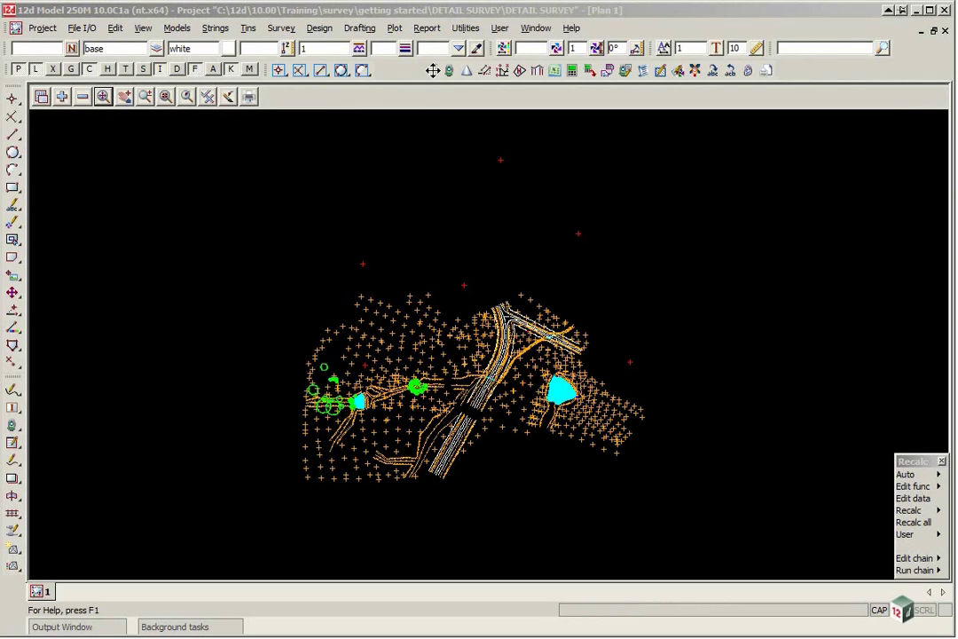
Step: Undock the Xtra Survey Reductions toolbar and close it
left_click_drag(426, 70, 353, 137)
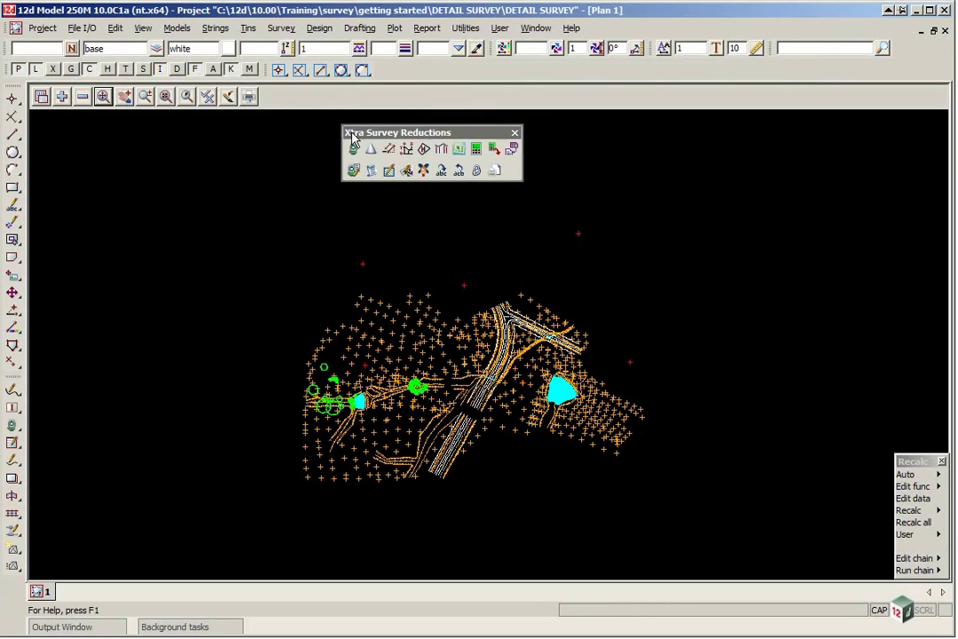
left_click(516, 134)
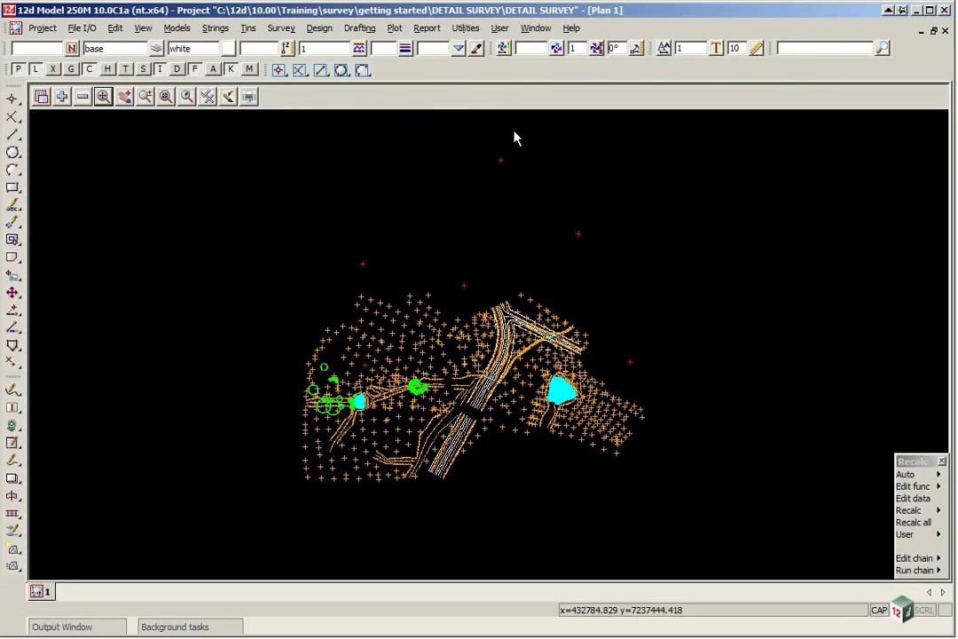
Step: Switch on the Cad Delete, Cad String and Cad Vertex toolbars from View > Toolbars
left_click(143, 28)
left_click(171, 63)
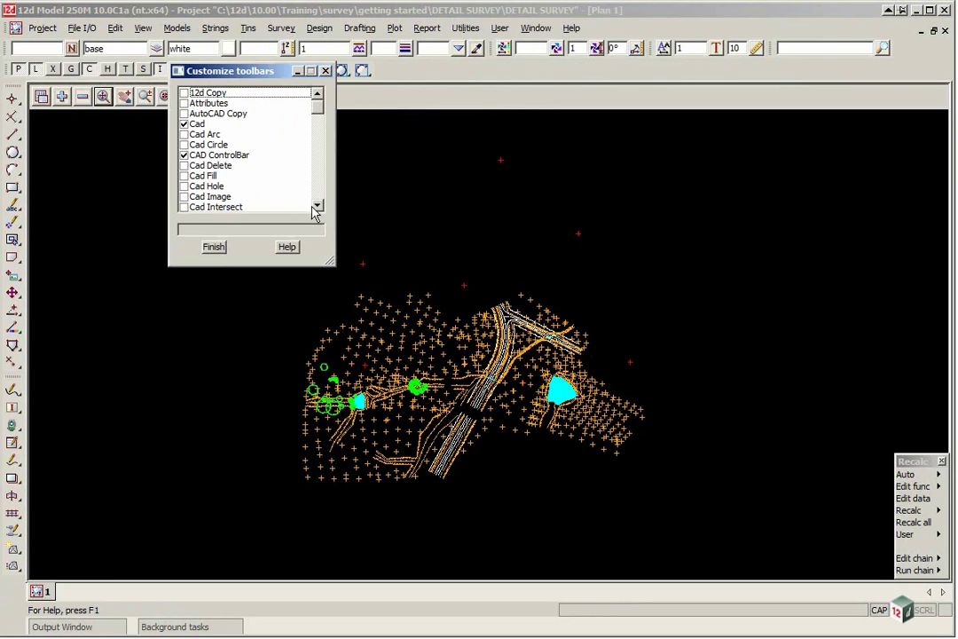
left_click(184, 146)
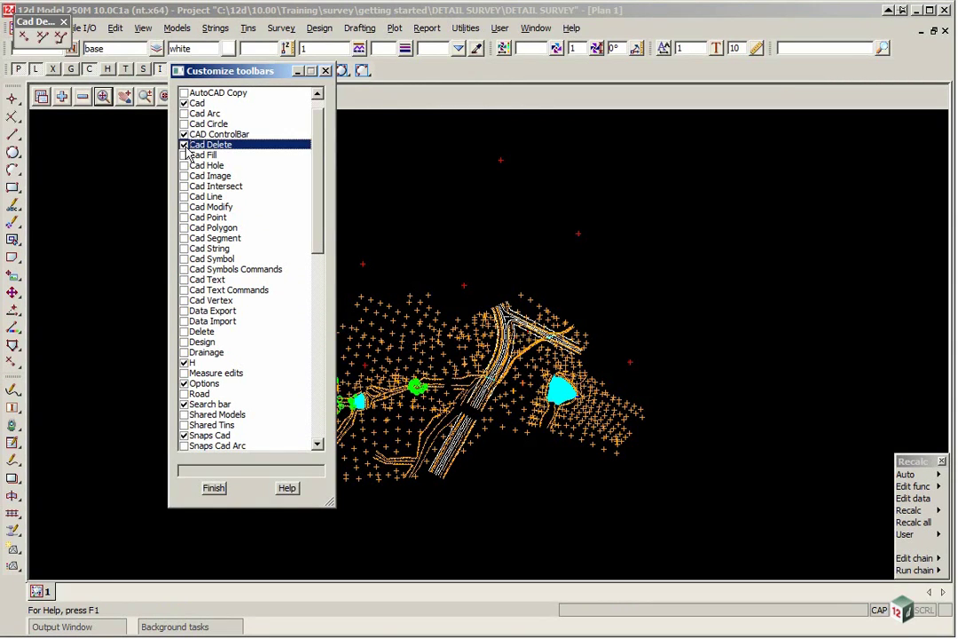
left_click(192, 302)
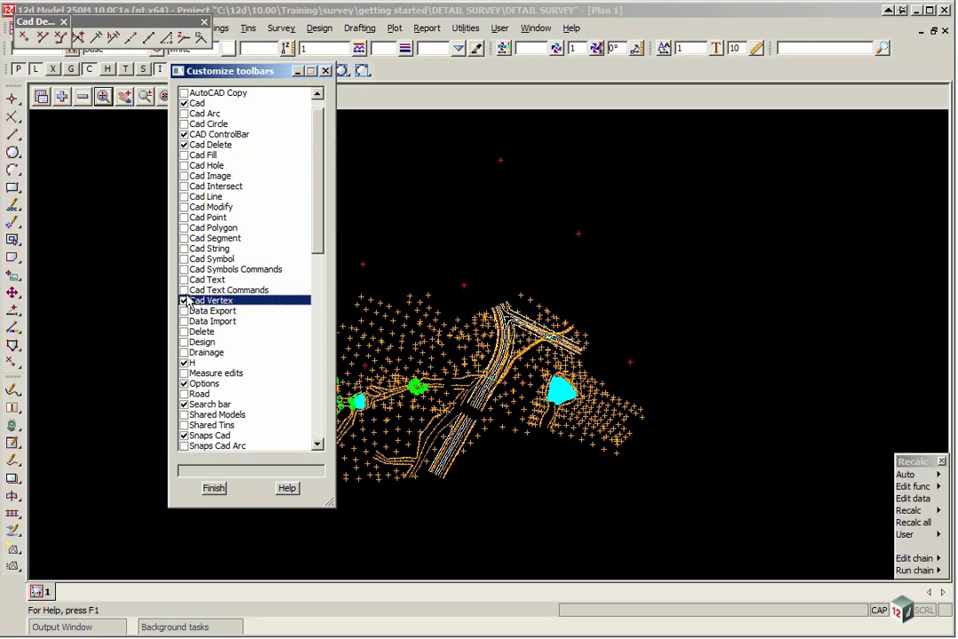
left_click(185, 249)
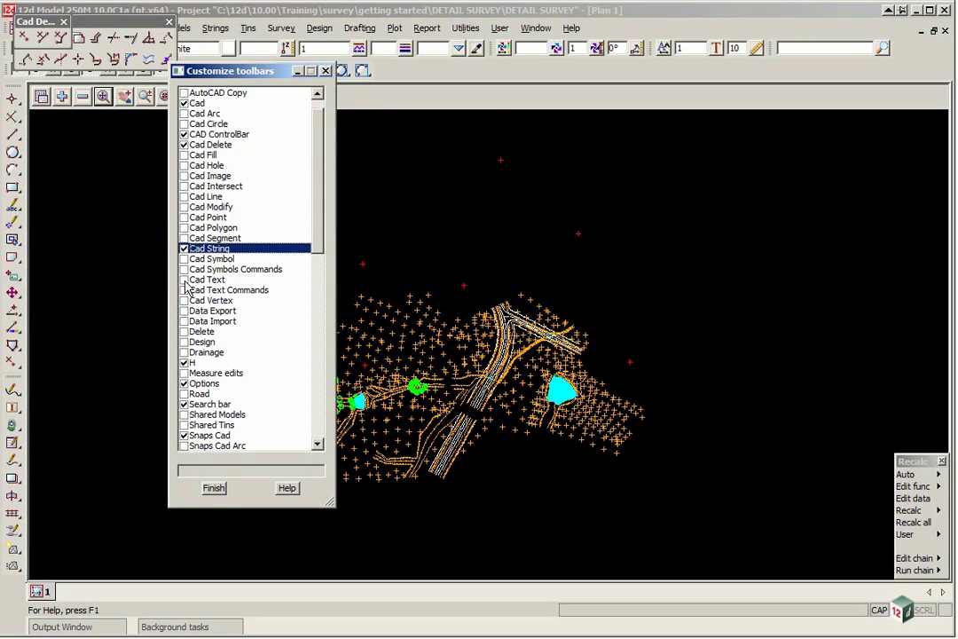
left_click(186, 301)
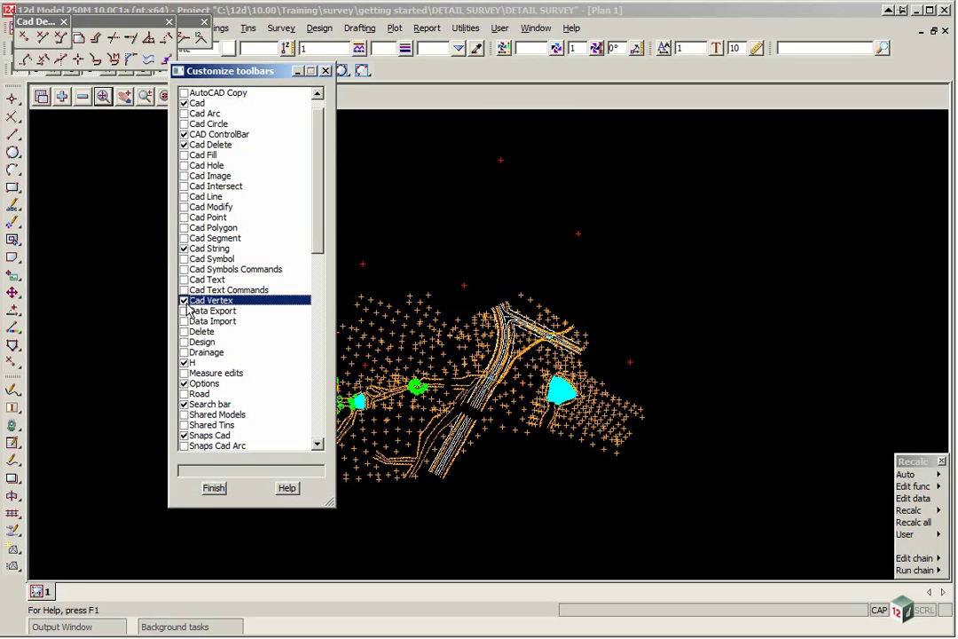
Step: Close the toolbar list and dock the Cad Vertex, Cad String and Cad Delete toolbars under the menu bar
left_click(214, 488)
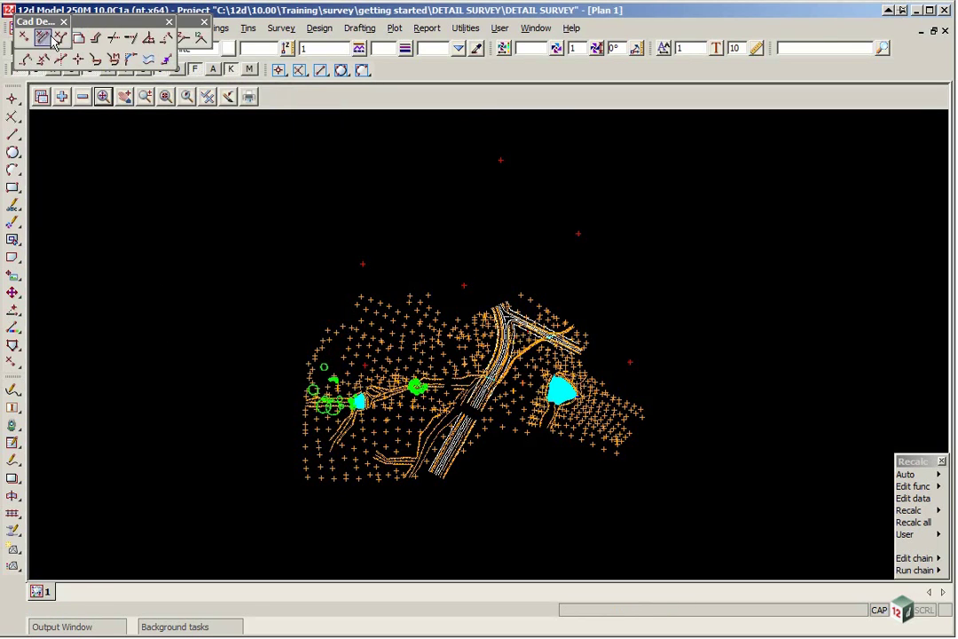
left_click_drag(98, 31, 358, 204)
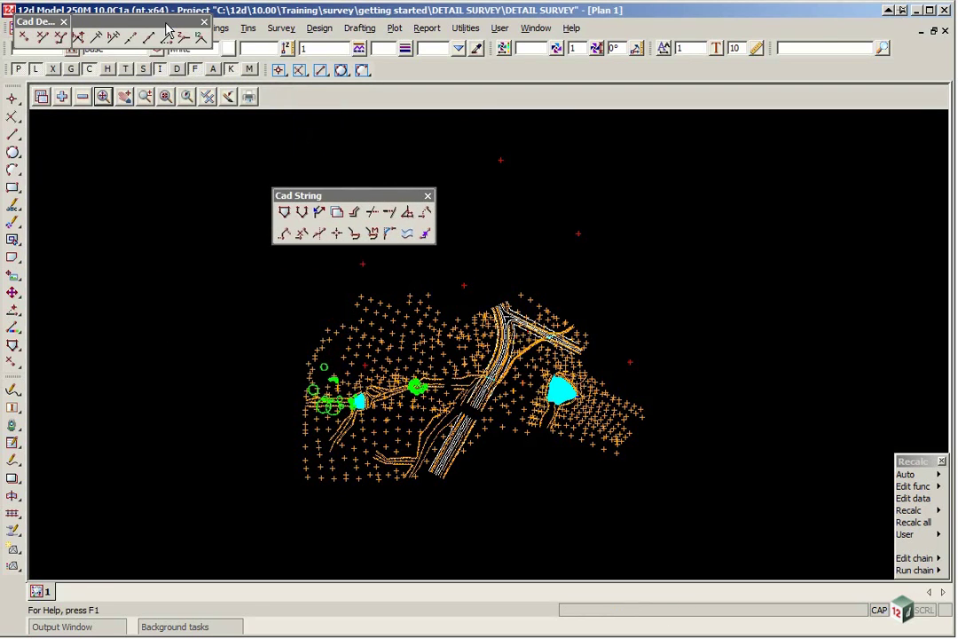
left_click_drag(165, 23, 530, 73)
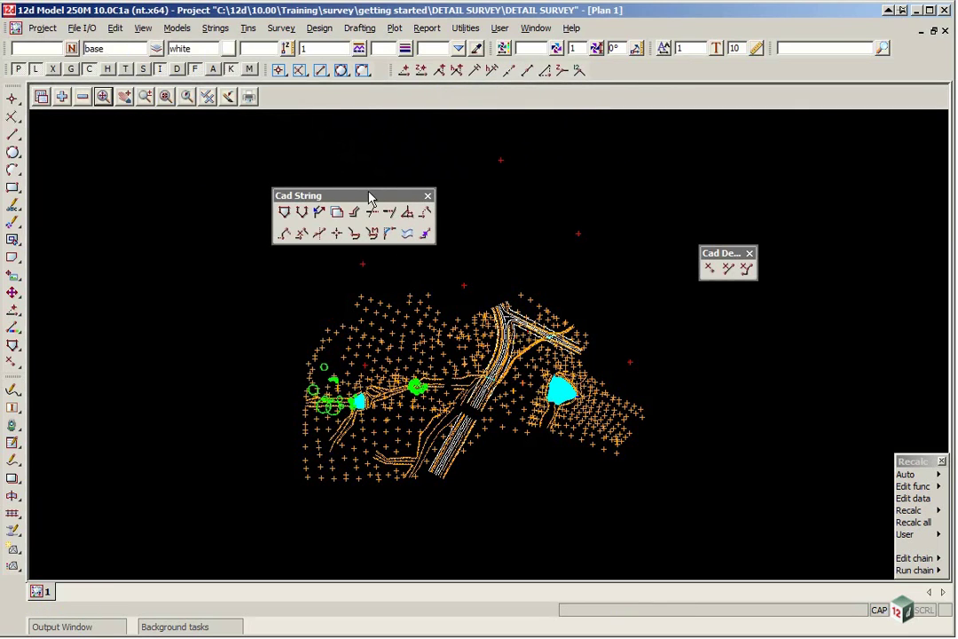
left_click_drag(369, 195, 665, 70)
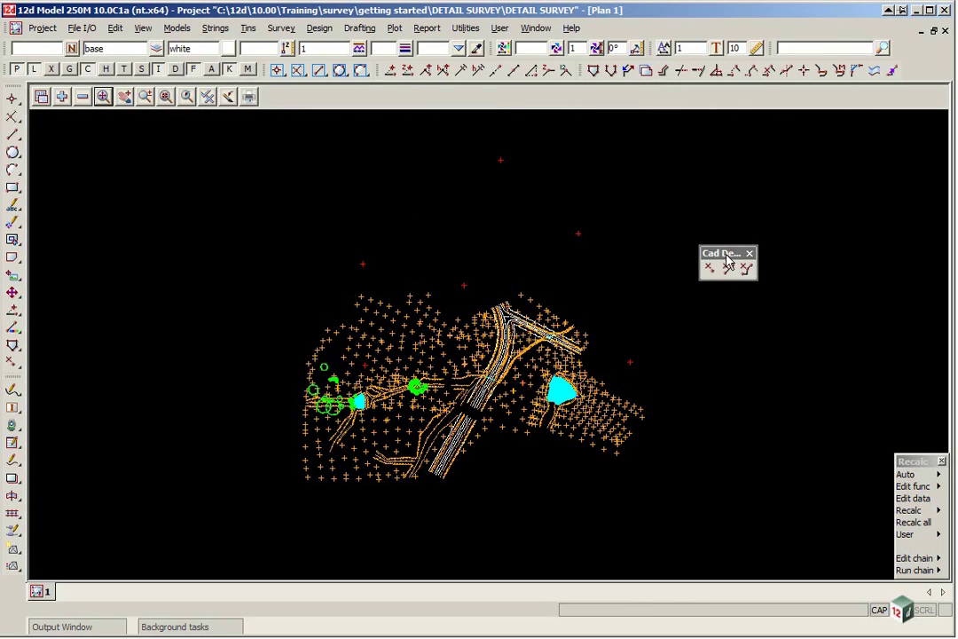
left_click_drag(725, 254, 914, 71)
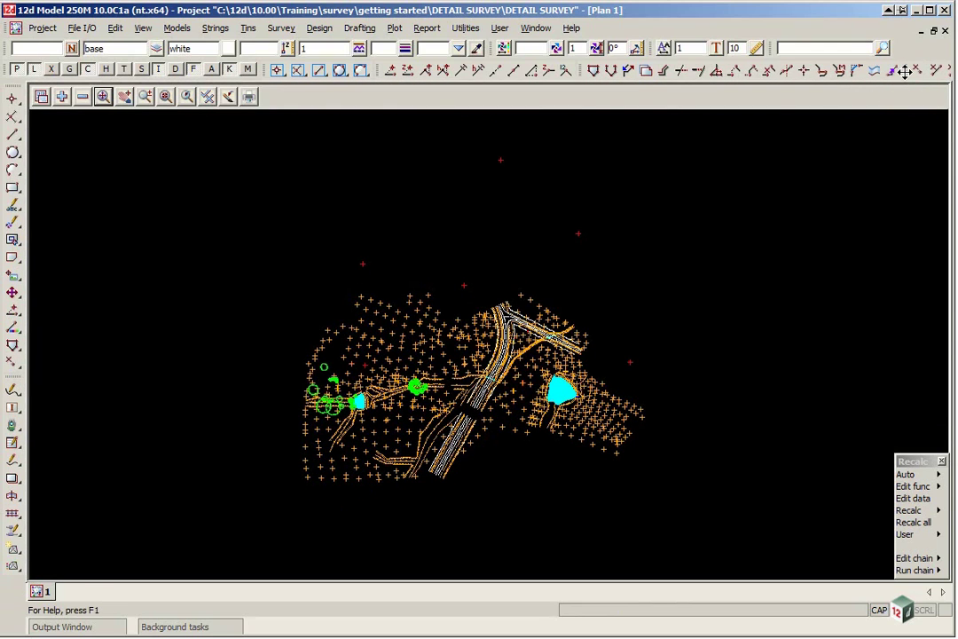
left_click_drag(905, 71, 910, 51)
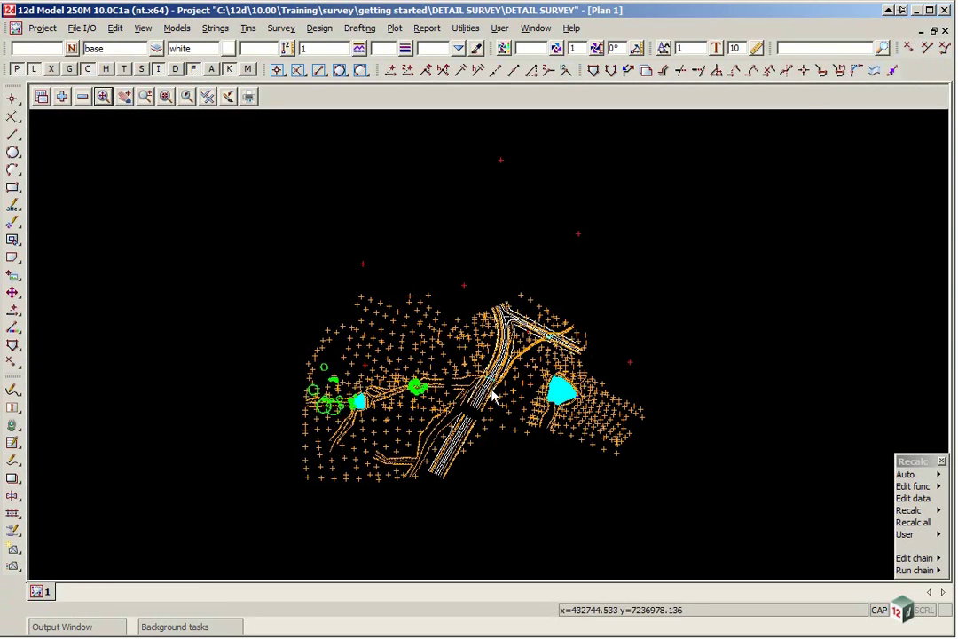
Step: Zoom in and out around the gaps between string ends beside the cyan area
scroll(424, 404, "up", 2)
scroll(452, 386, "up", 2)
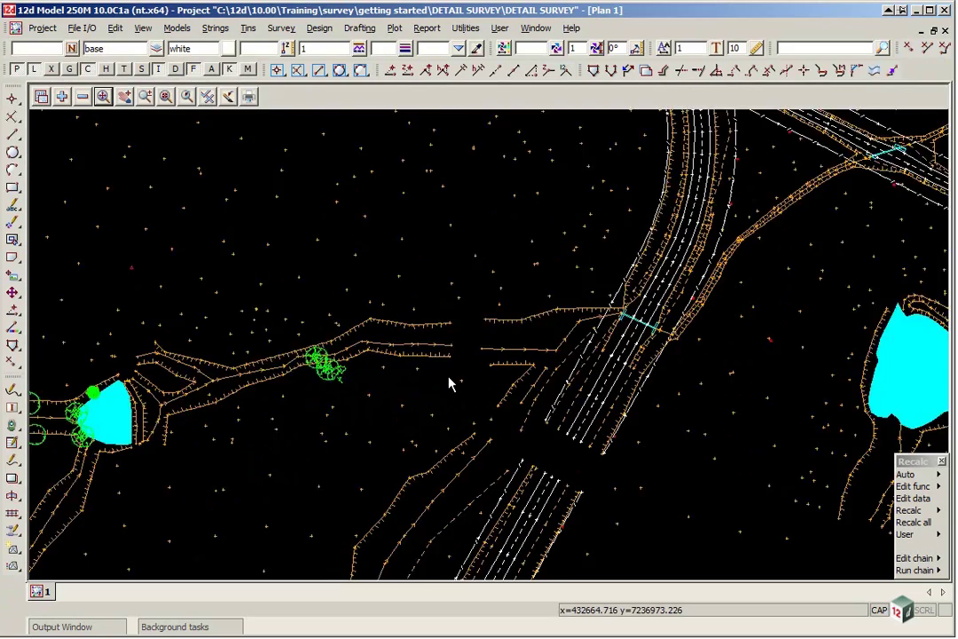
scroll(459, 381, "up", 3)
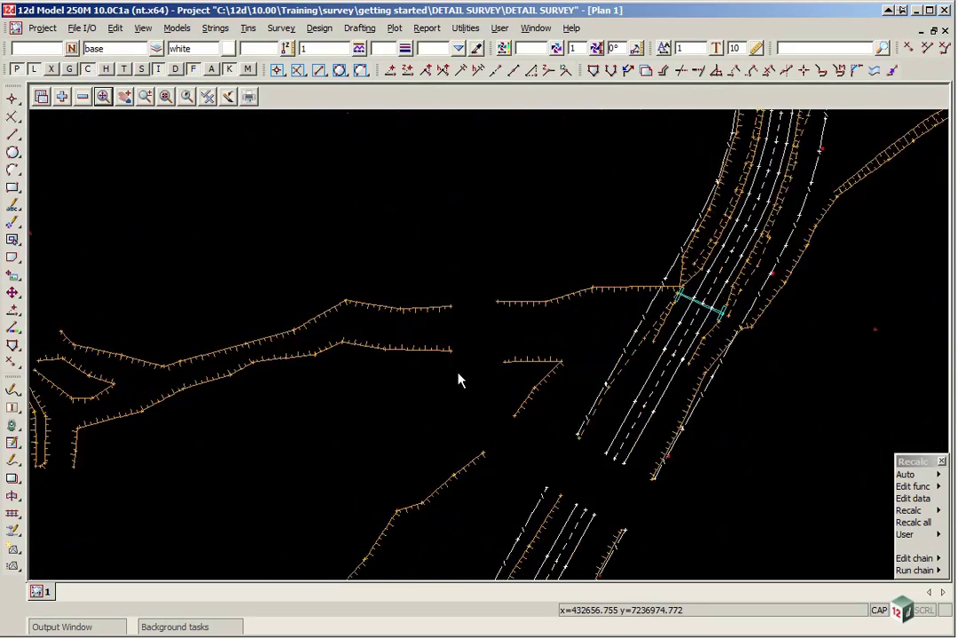
scroll(359, 191, "down", 1)
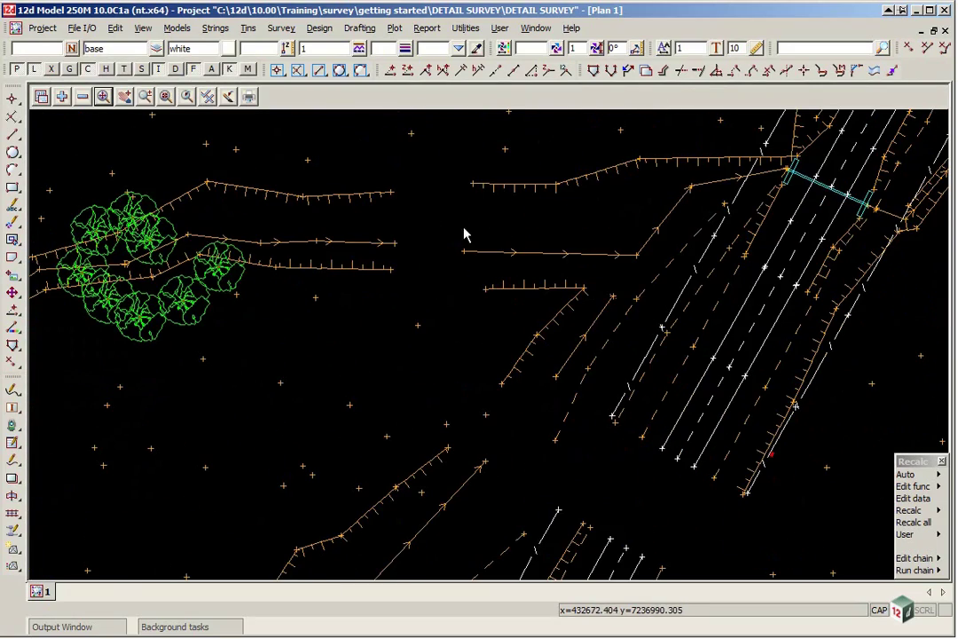
scroll(439, 253, "up", 2)
scroll(484, 271, "down", 1)
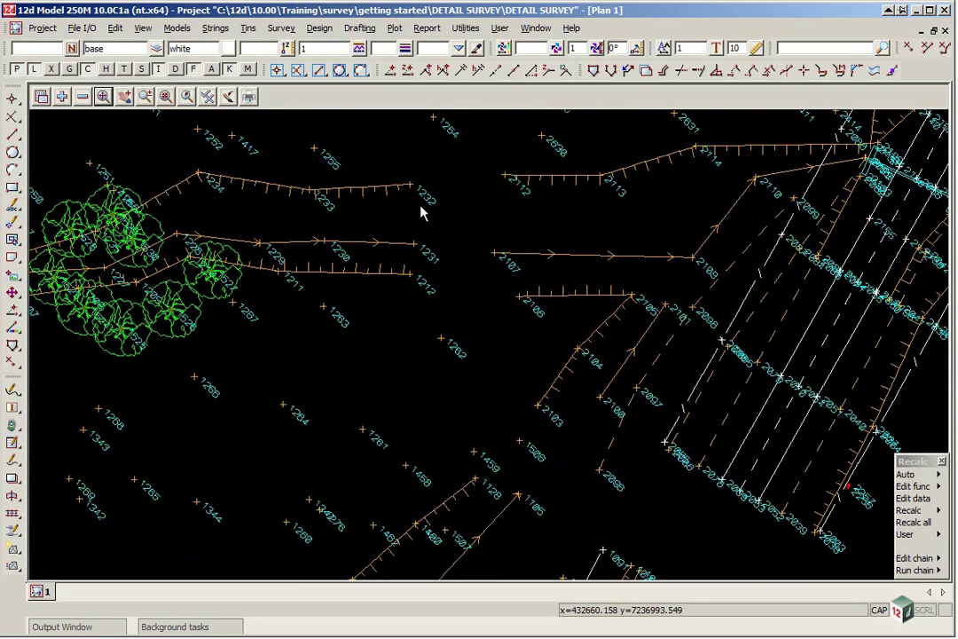
scroll(432, 165, "up", 1)
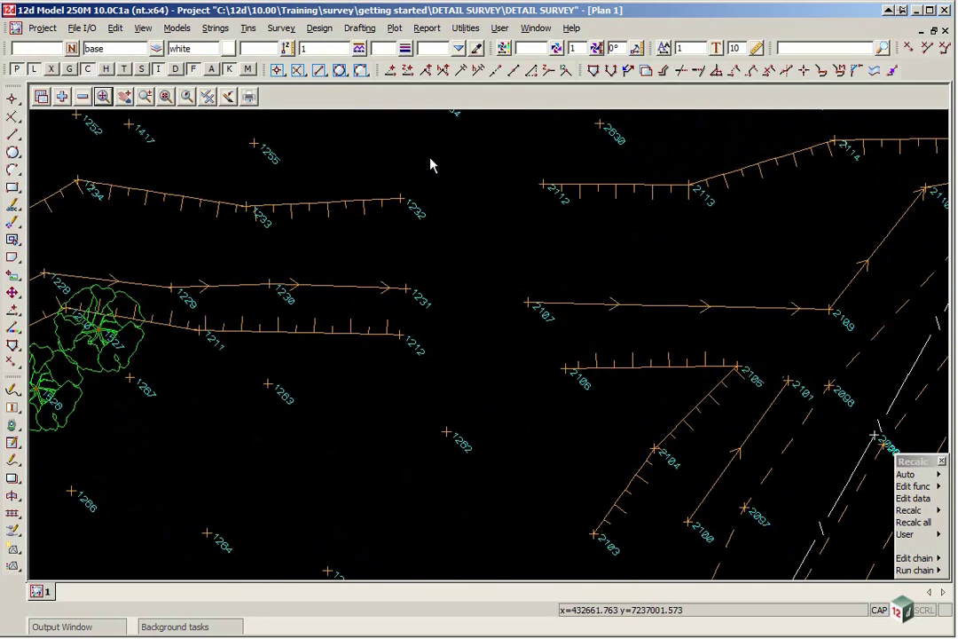
scroll(403, 209, "down", 2)
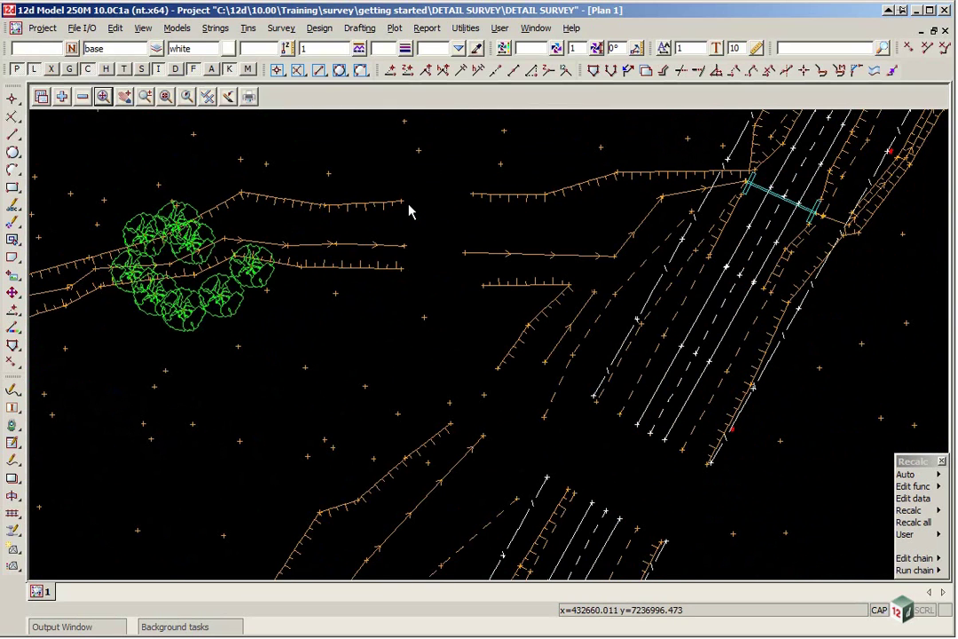
scroll(699, 215, "down", 1)
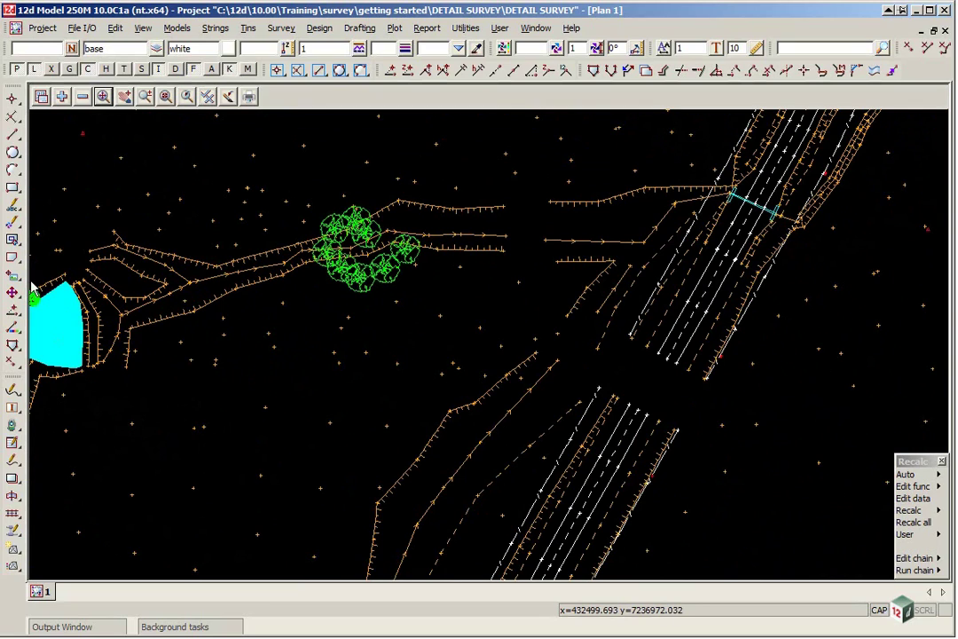
scroll(29, 244, "up", 2)
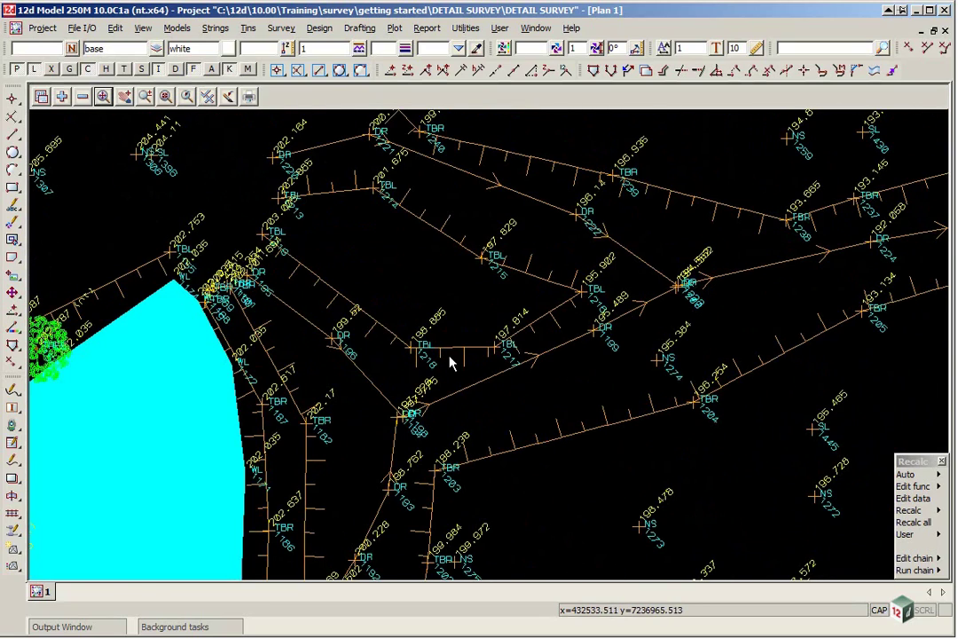
scroll(396, 257, "down", 1)
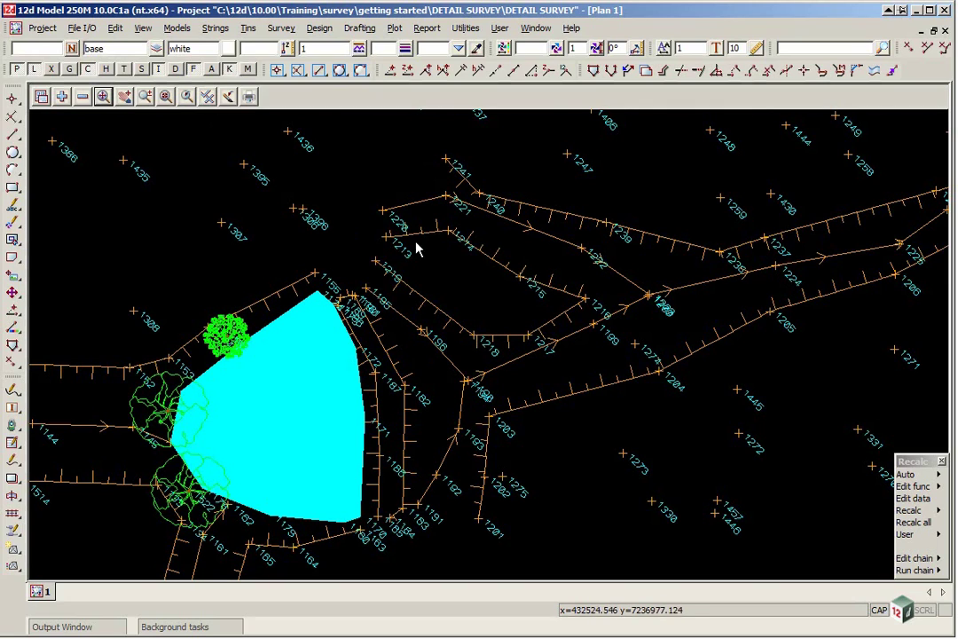
Step: Turn off the plan's point label text with Toggle > Text [on] and zoom in
left_click(207, 96)
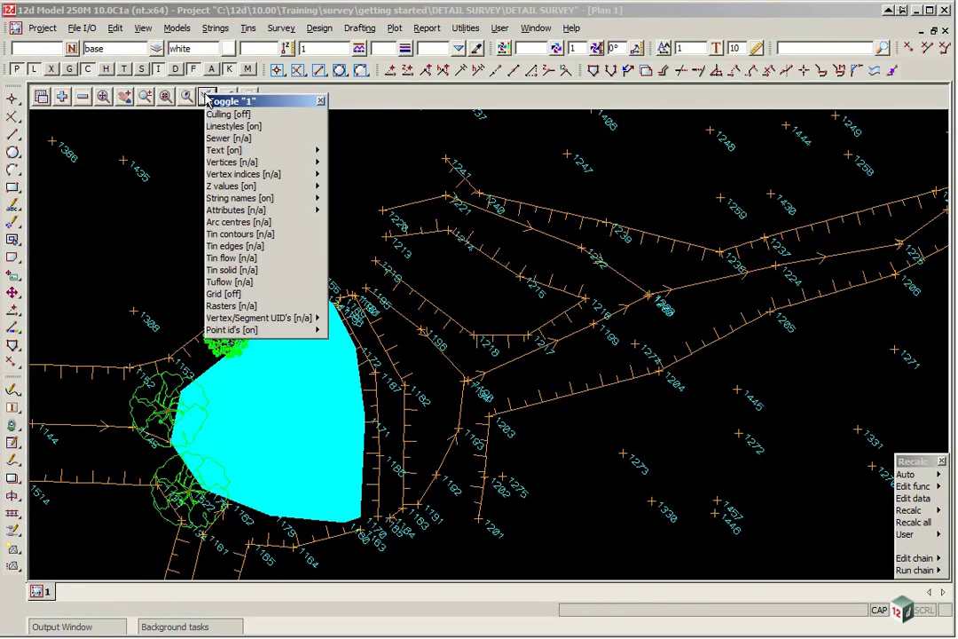
left_click(224, 151)
scroll(413, 270, "up", 2)
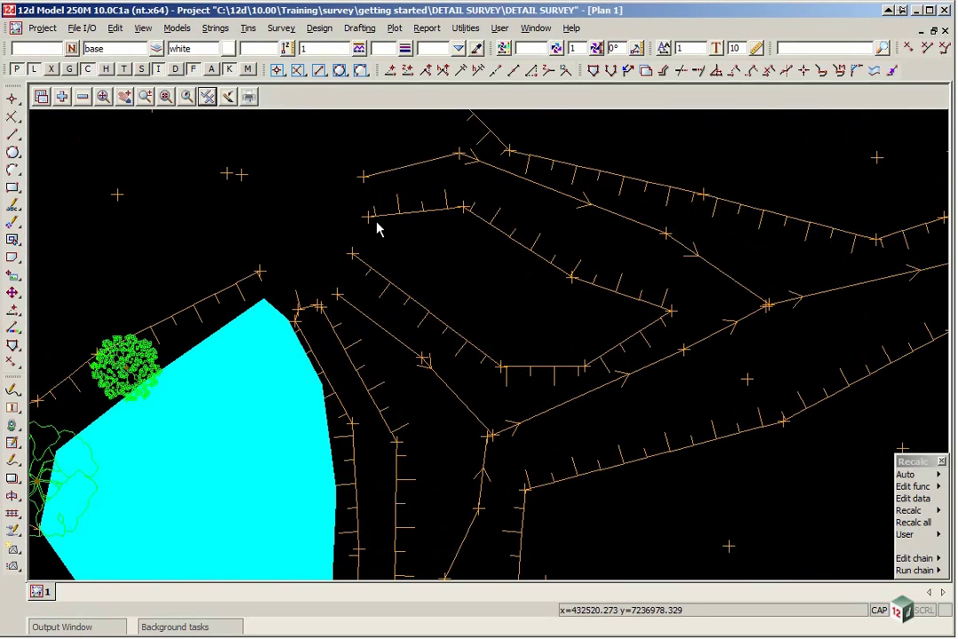
Step: Close the TBL string into a loop and zoom to the gapped strings to the east
left_click(592, 71)
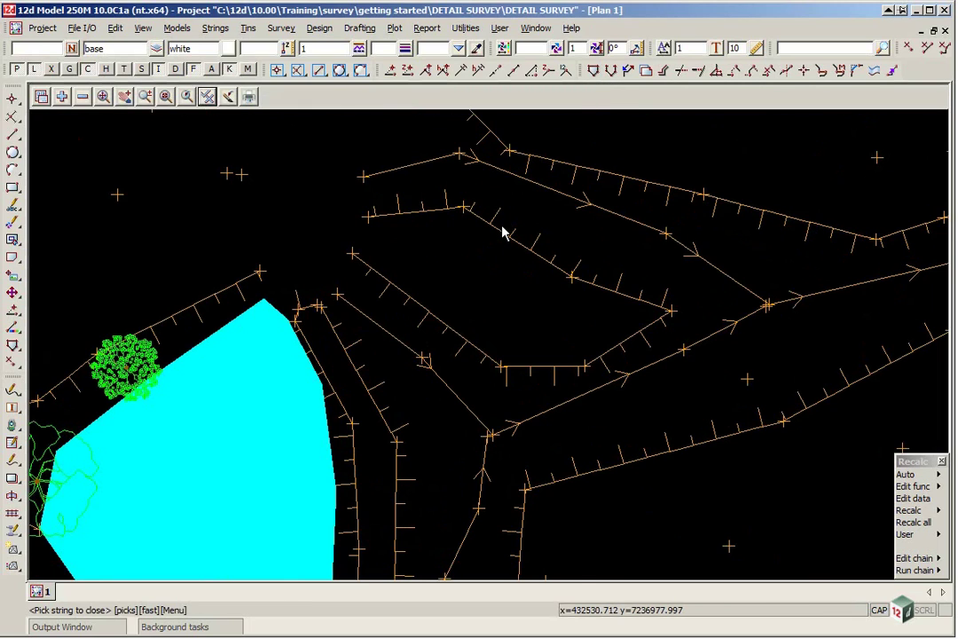
left_click(502, 232)
middle_click(503, 231)
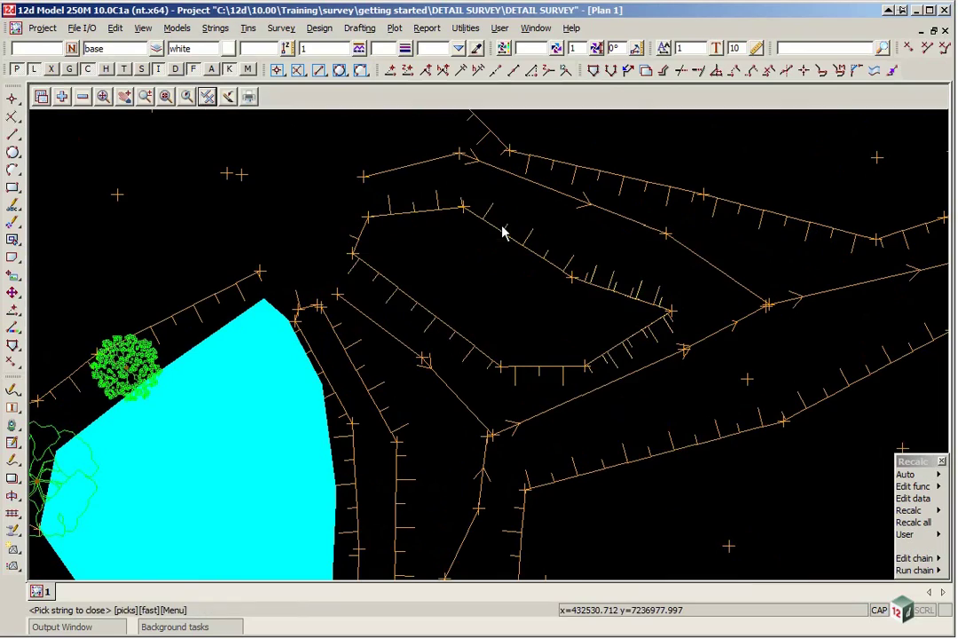
scroll(204, 296, "down", 2)
scroll(177, 285, "down", 3)
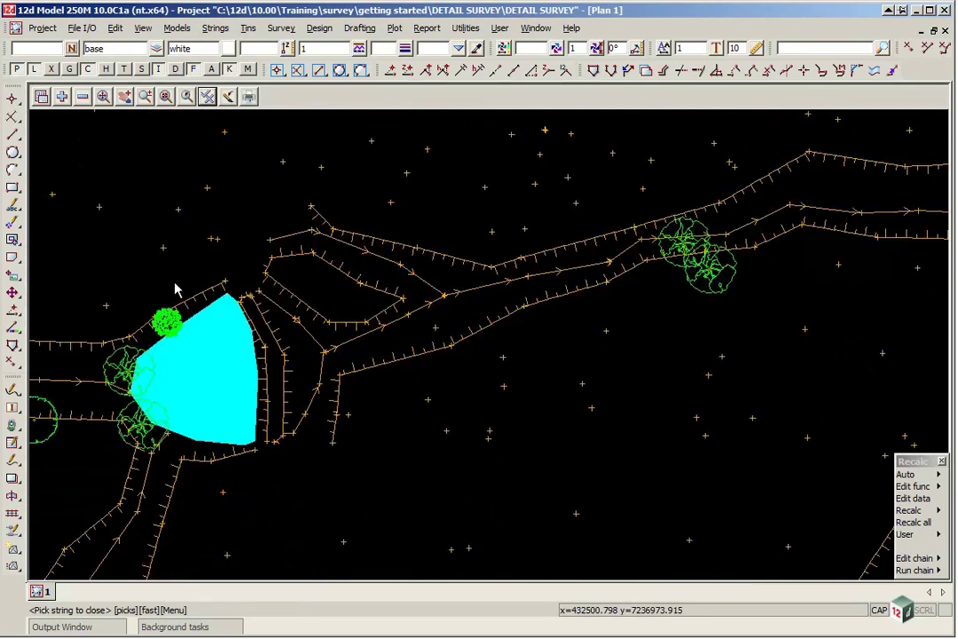
scroll(819, 197, "up", 3)
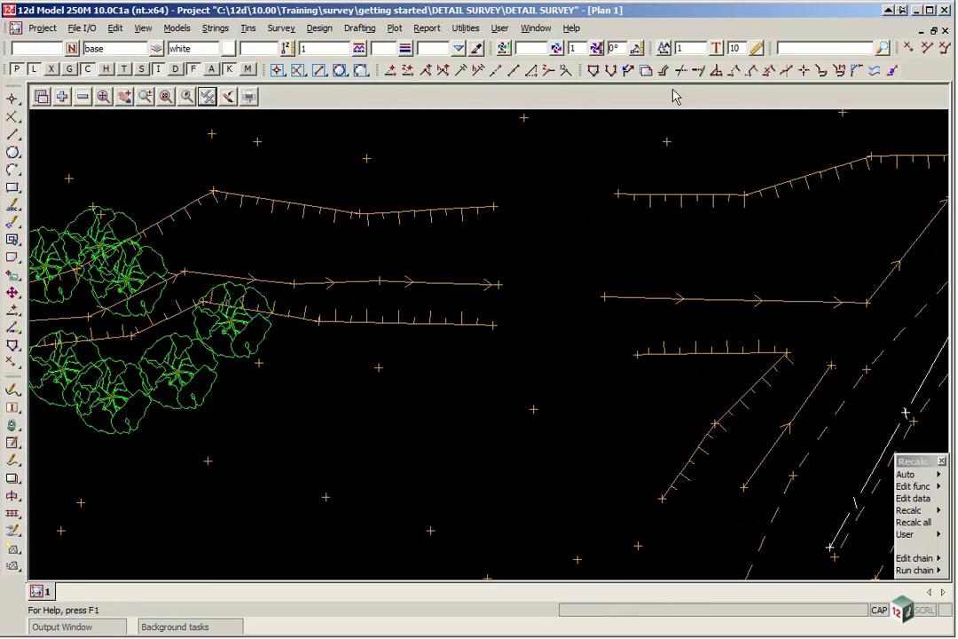
Step: Join the TBR and TBL bank-top strings into one continuous 26-point string
left_click(821, 73)
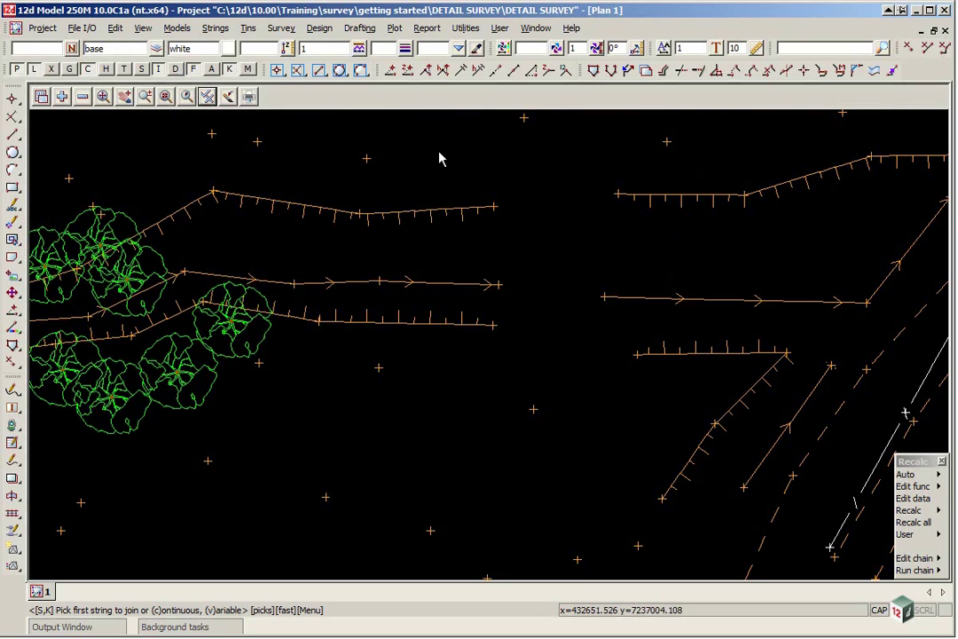
left_click(432, 214)
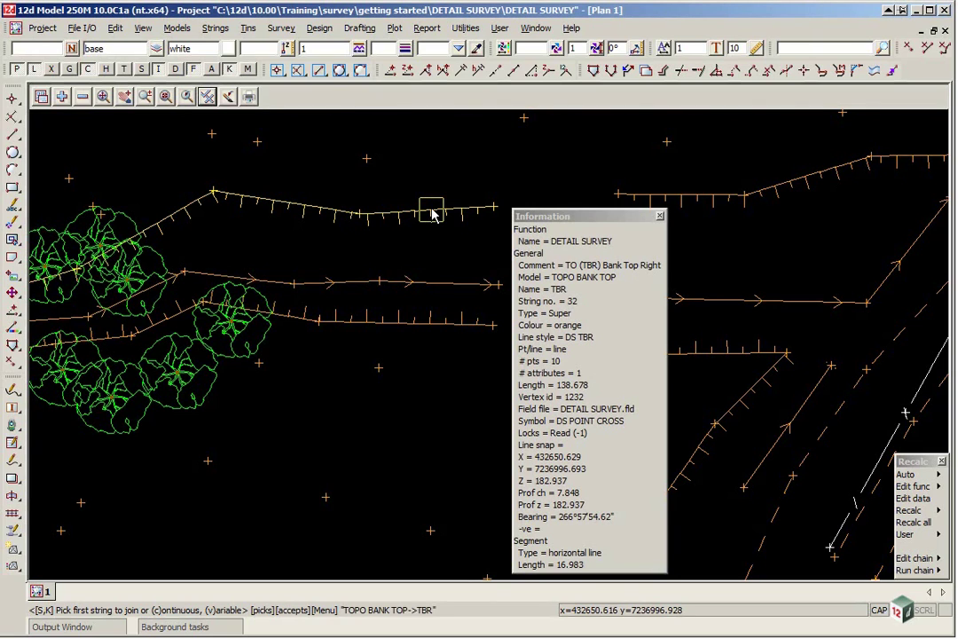
middle_click(432, 214)
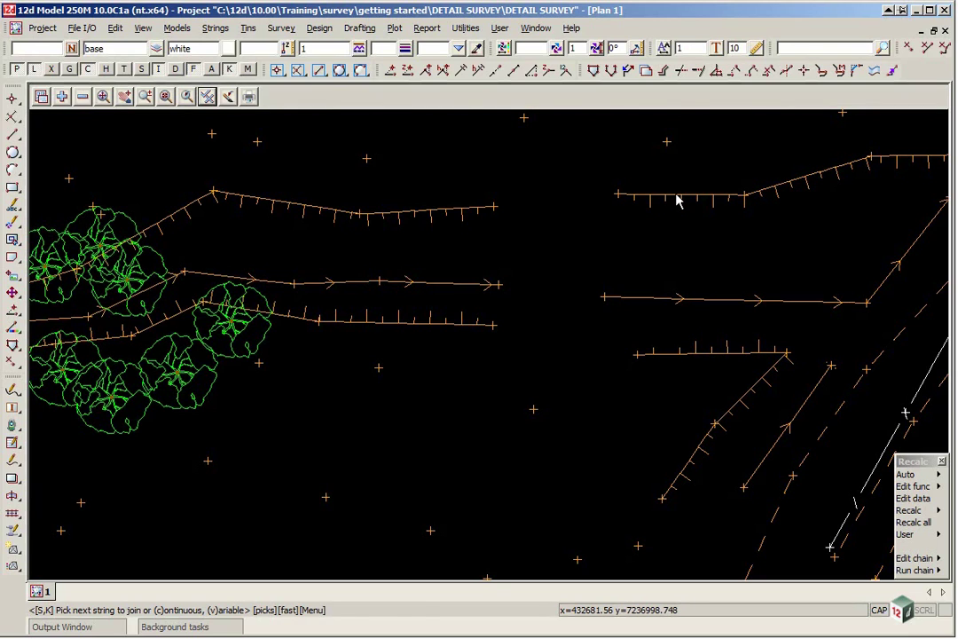
left_click(676, 200)
middle_click(676, 199)
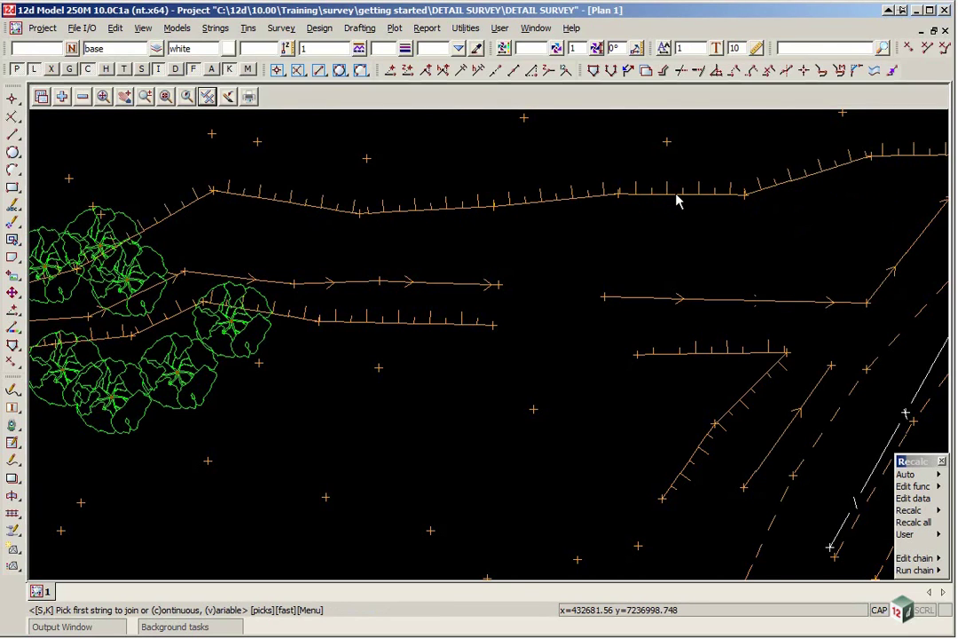
left_click(673, 196)
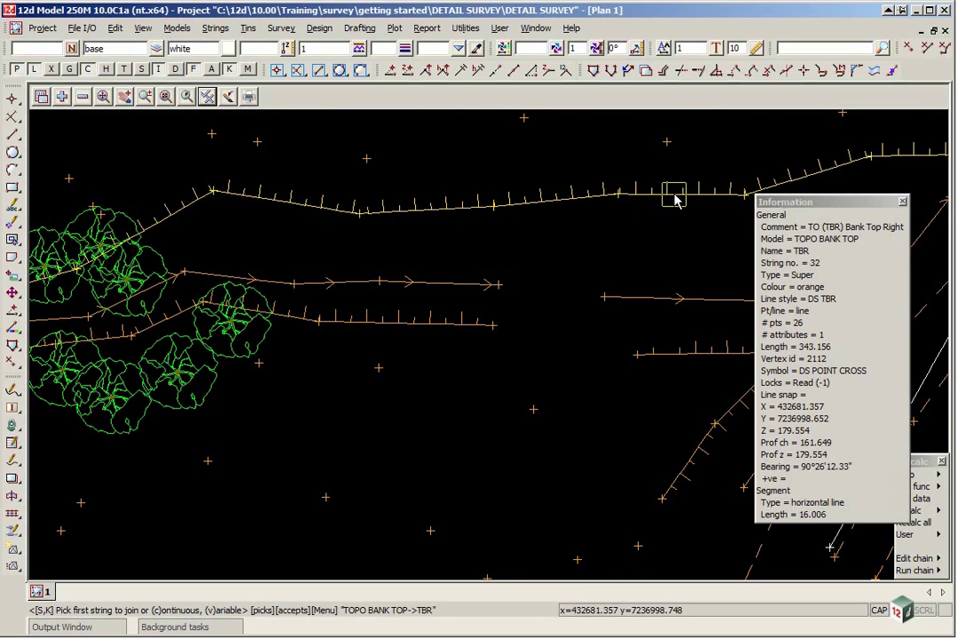
left_click(596, 241)
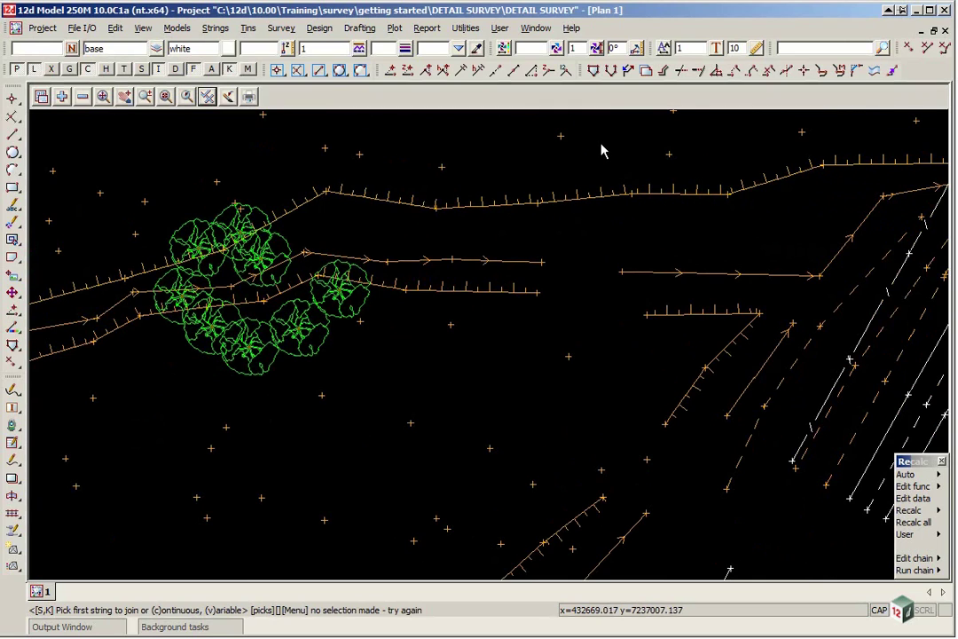
Step: Reverse the direction of the joined TBR bank-top string and zoom in to check it
left_click(628, 74)
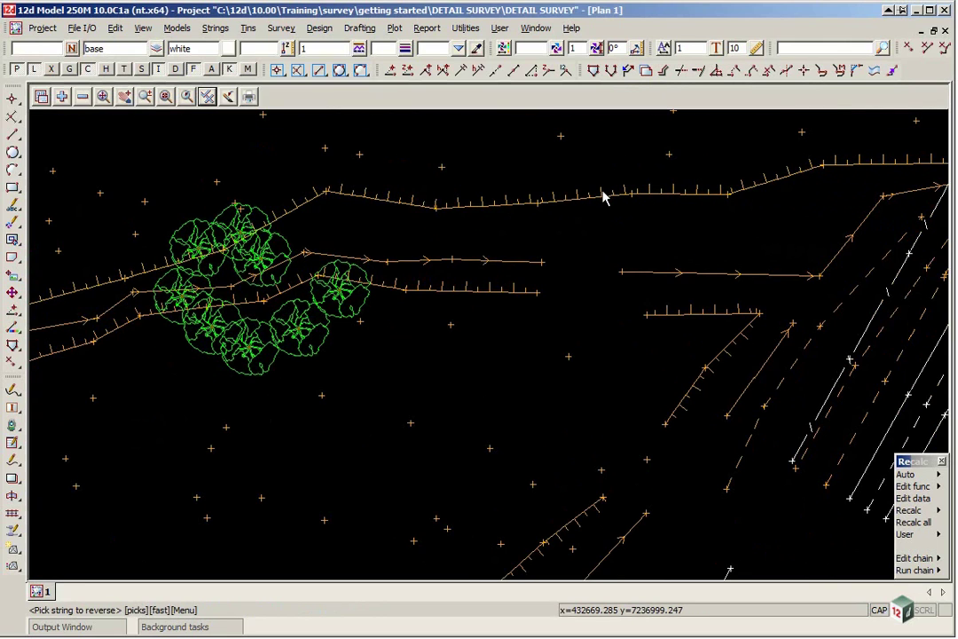
left_click(603, 195)
middle_click(602, 195)
scroll(596, 313, "up", 1)
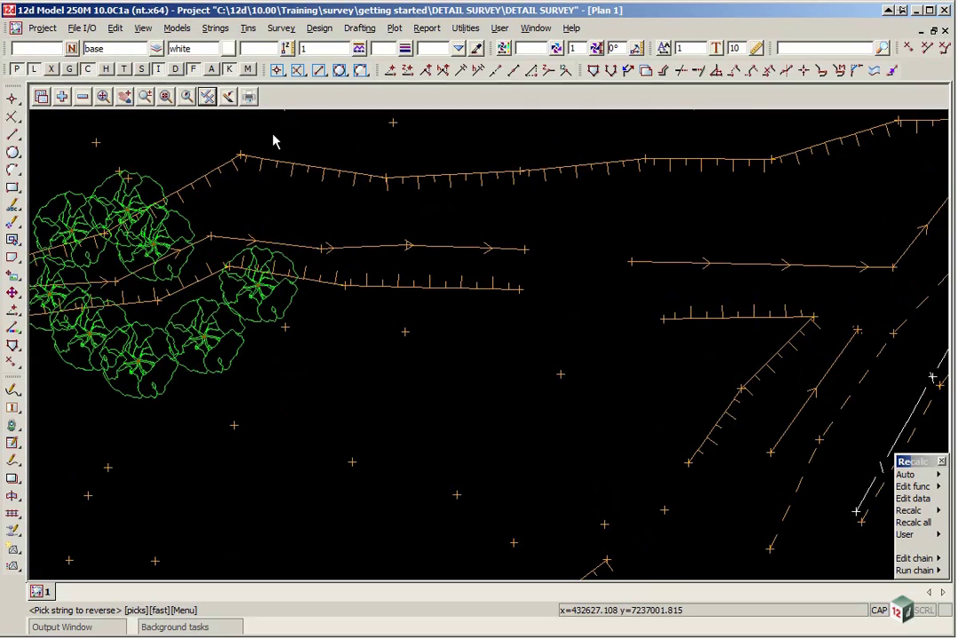
left_click(561, 170)
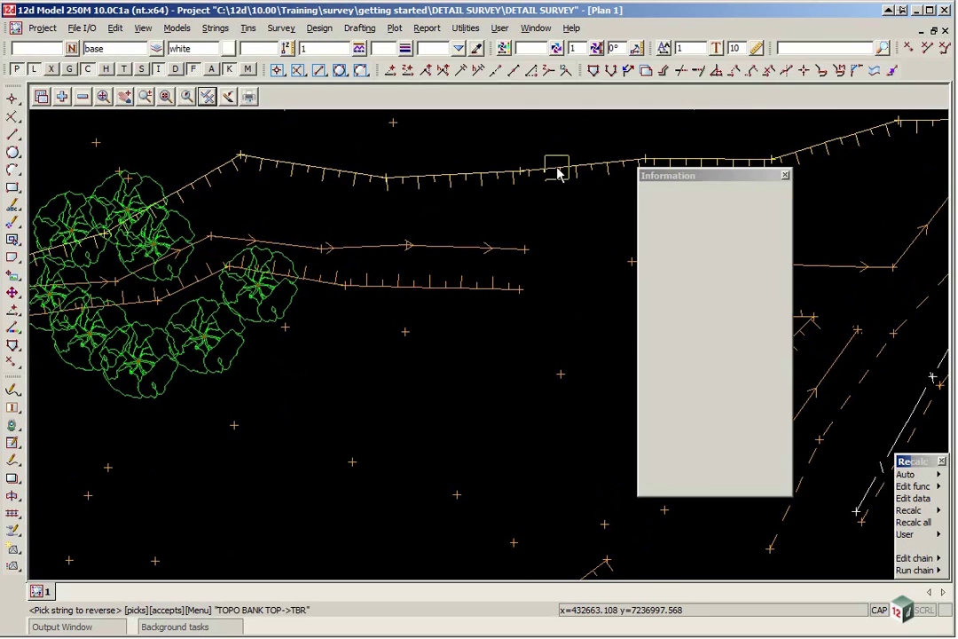
left_click(561, 235)
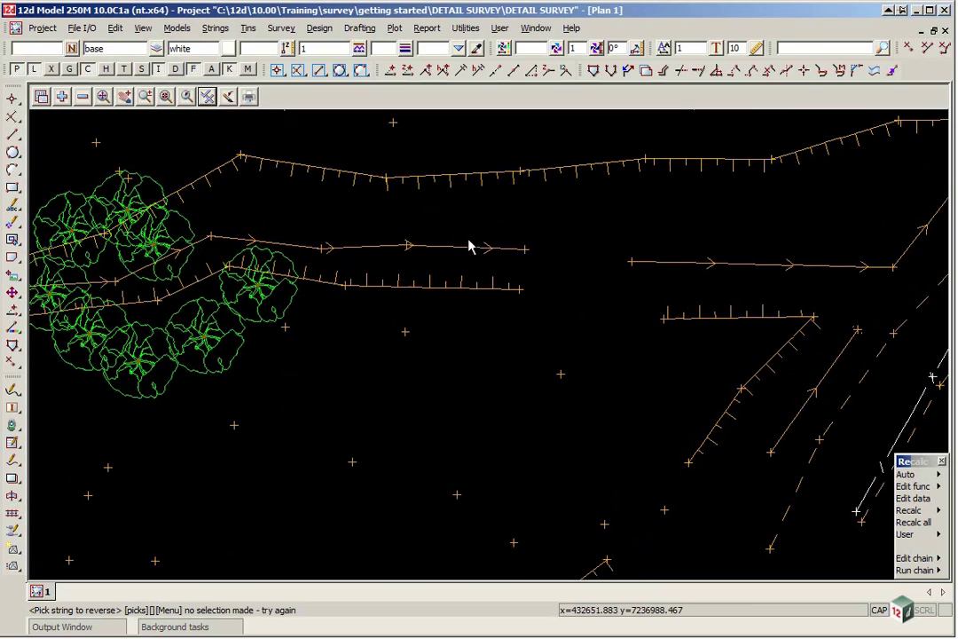
scroll(536, 224, "down", 1)
scroll(596, 330, "up", 1)
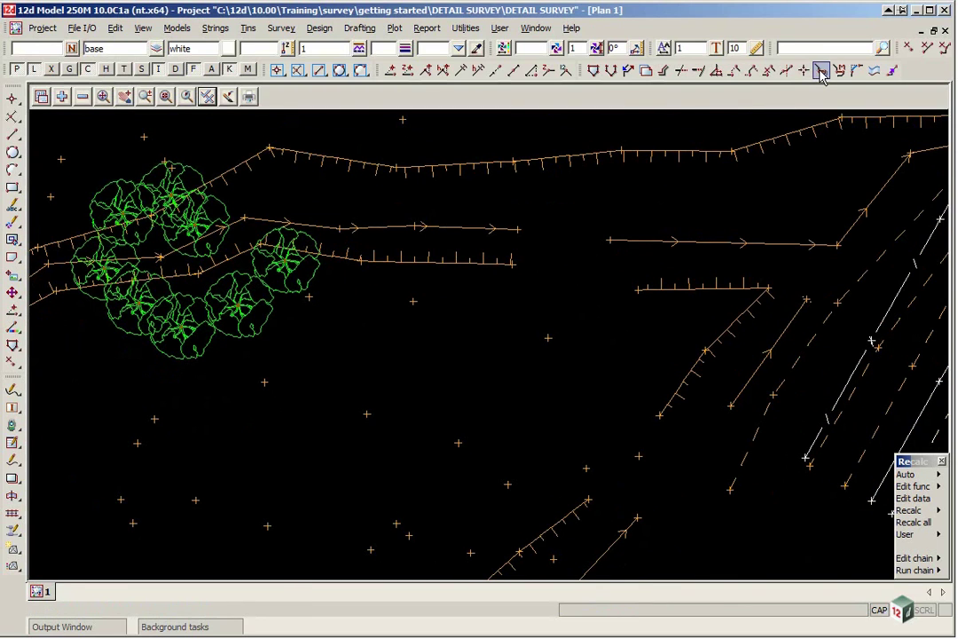
Step: Join the left and right pieces of the DR drain centreline across the gap
left_click(465, 229)
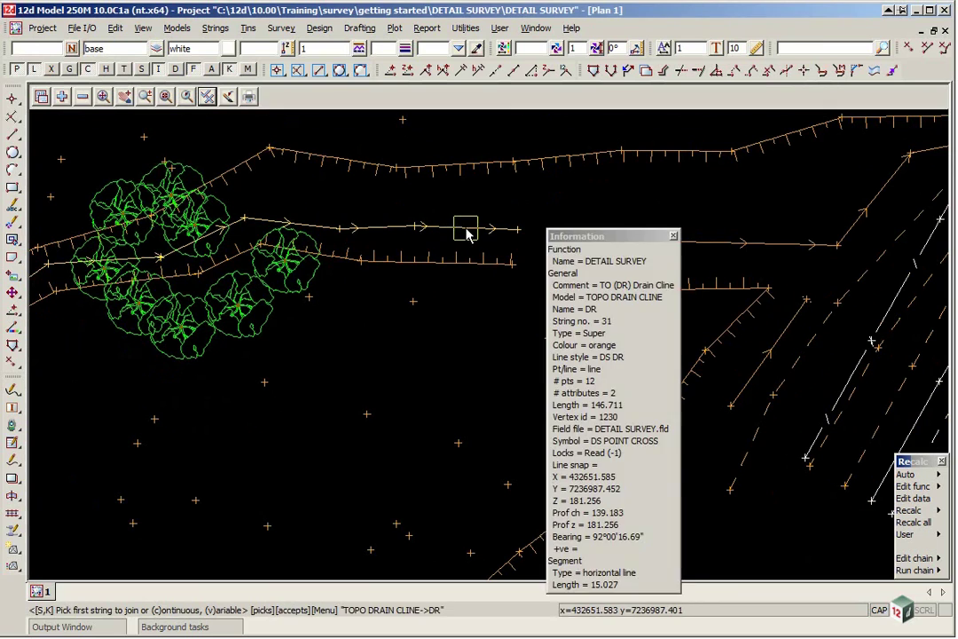
middle_click(467, 233)
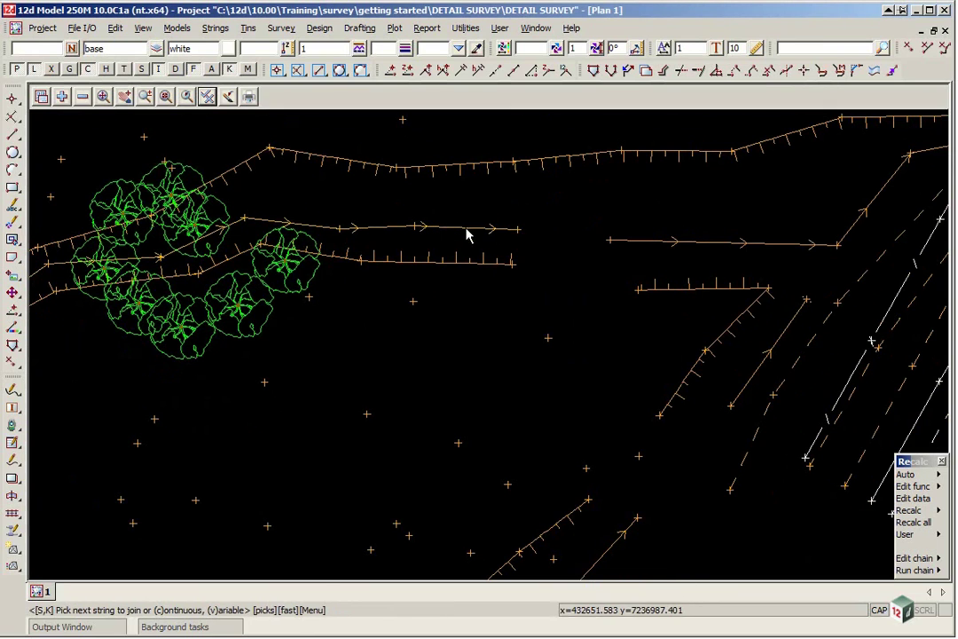
left_click(646, 241)
middle_click(627, 256)
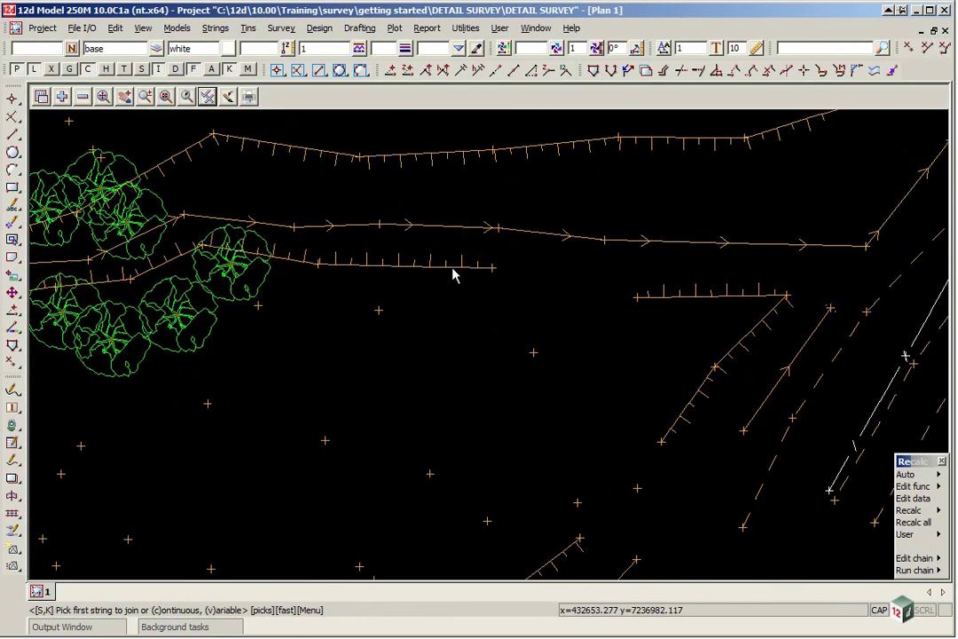
left_click(684, 277)
scroll(639, 228, "down", 1)
scroll(703, 335, "up", 1)
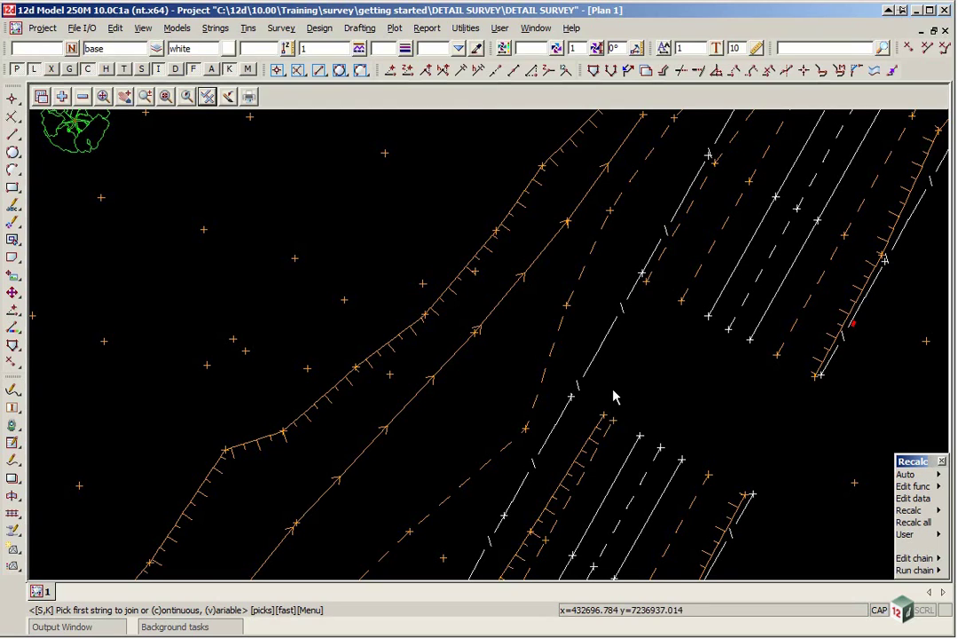
left_click(605, 419)
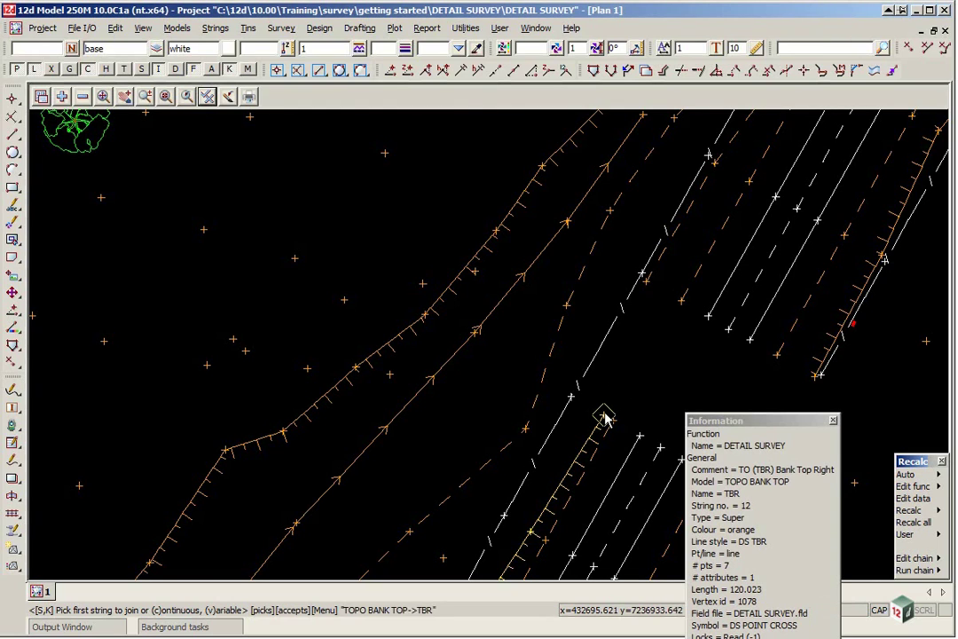
left_click(646, 285)
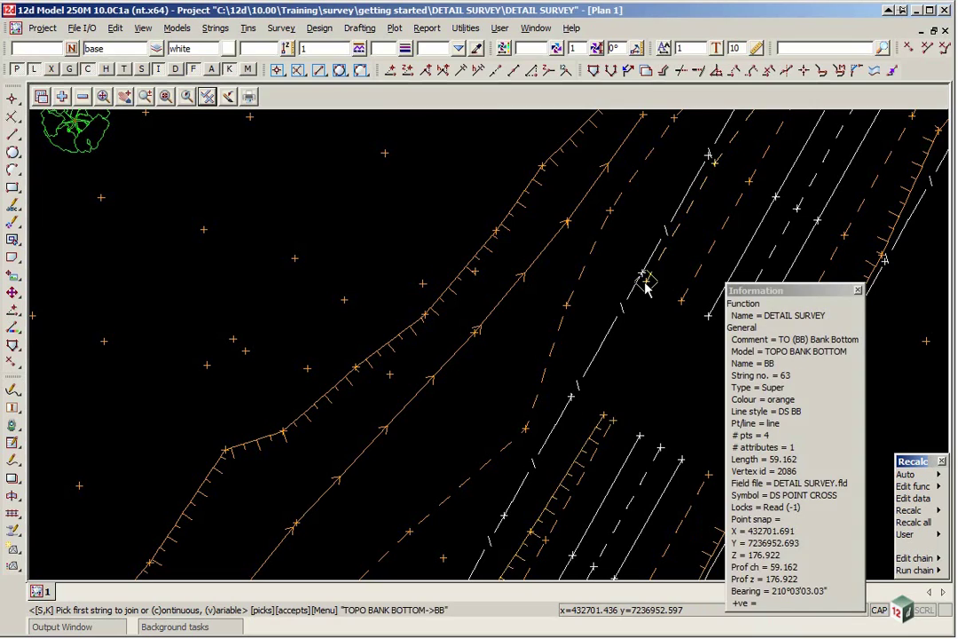
left_click(684, 376)
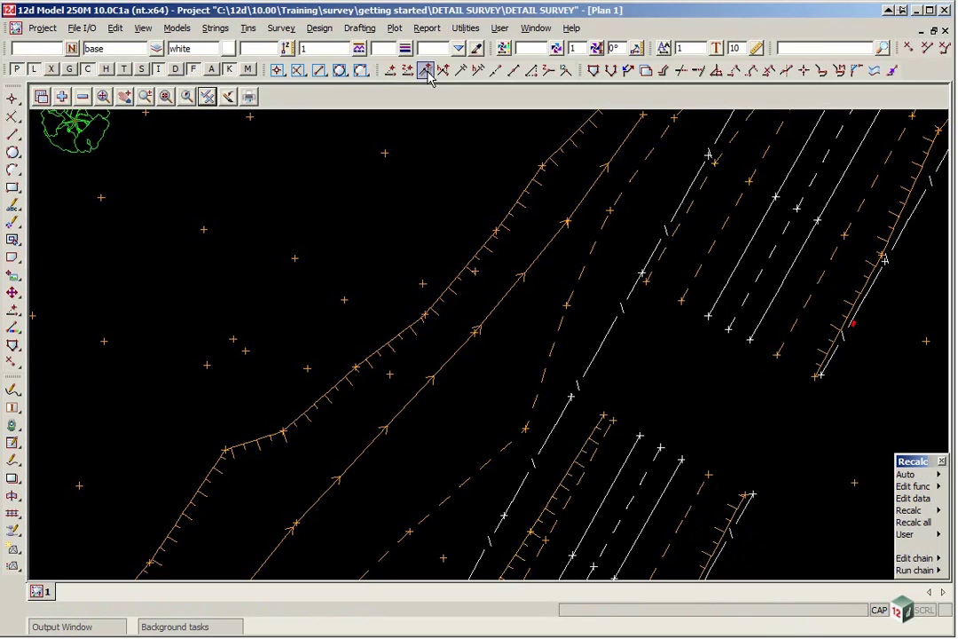
left_click(497, 73)
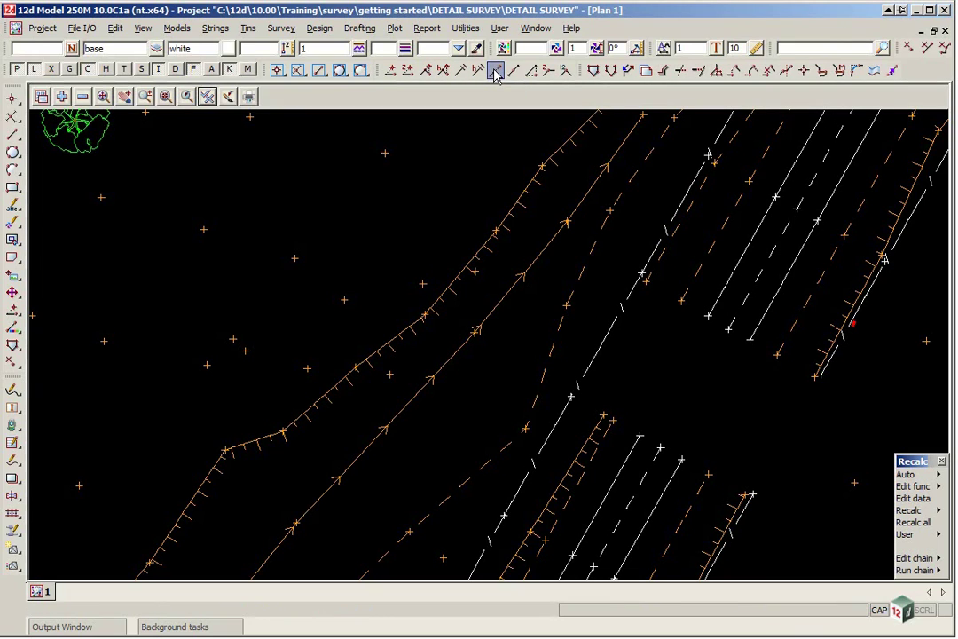
left_click(649, 295)
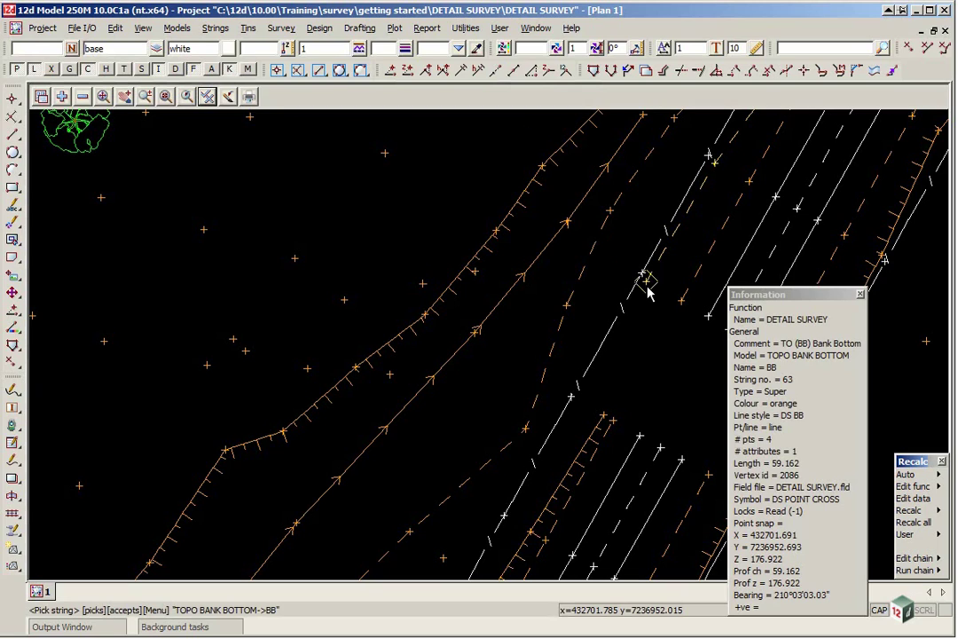
middle_click(648, 288)
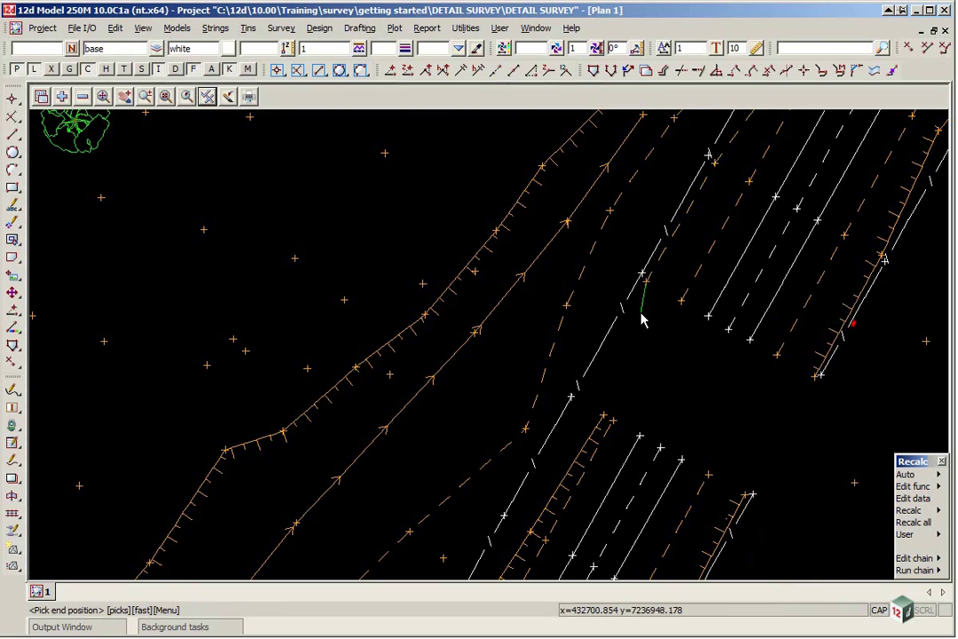
left_click(604, 415)
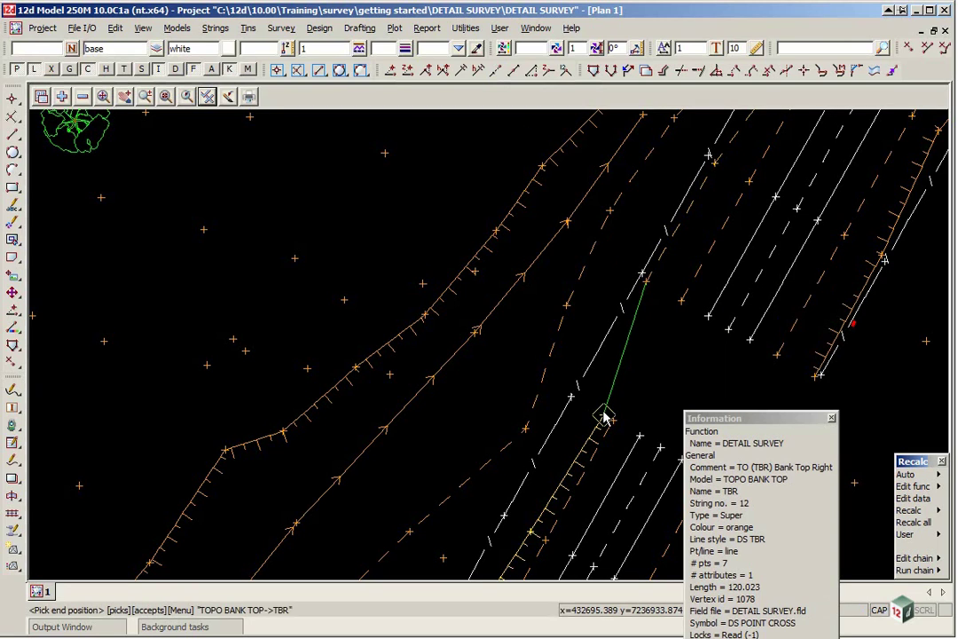
middle_click(605, 415)
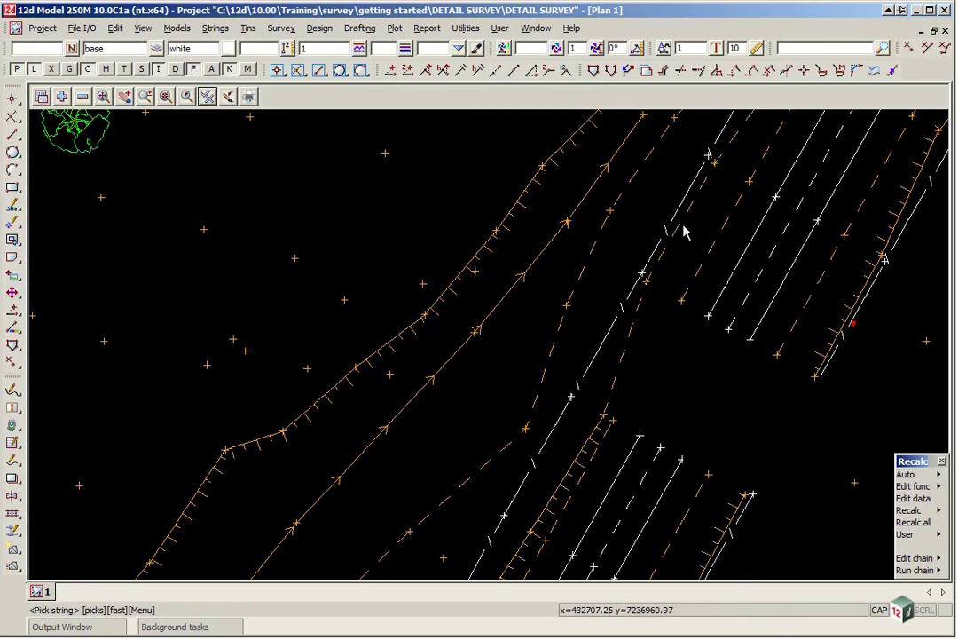
left_click(659, 273)
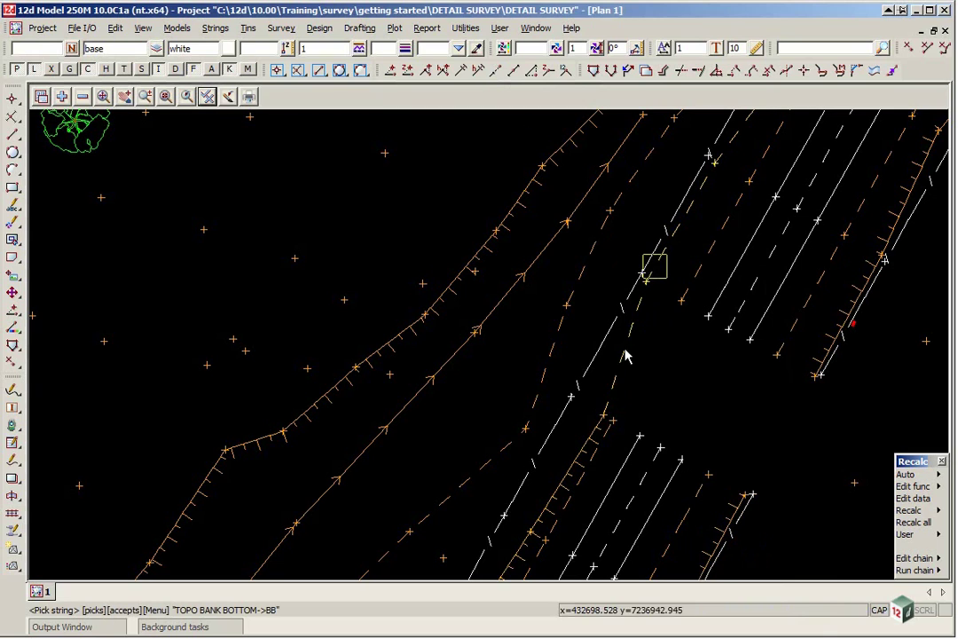
left_click(590, 435)
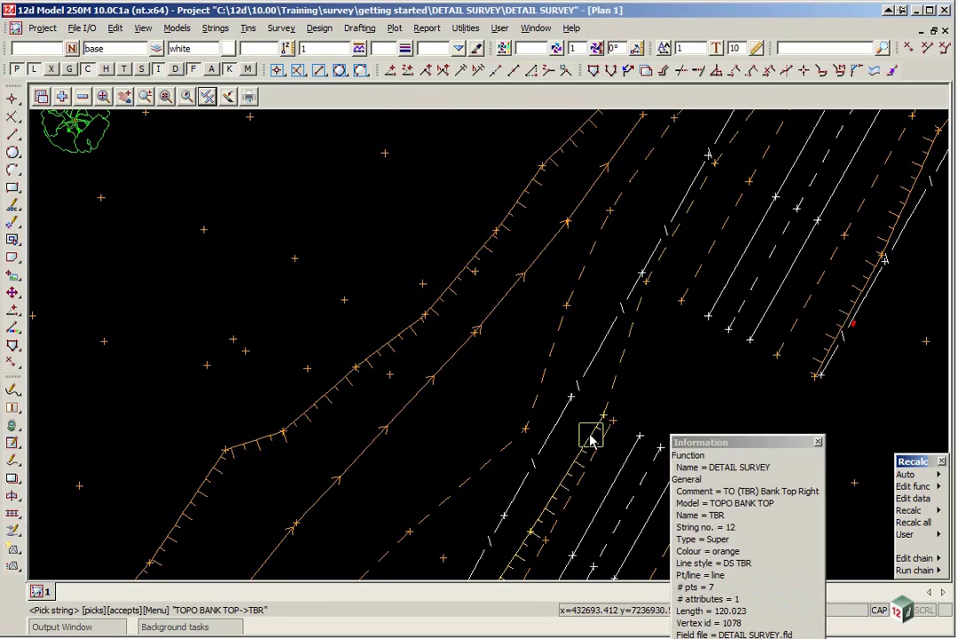
left_click(654, 412)
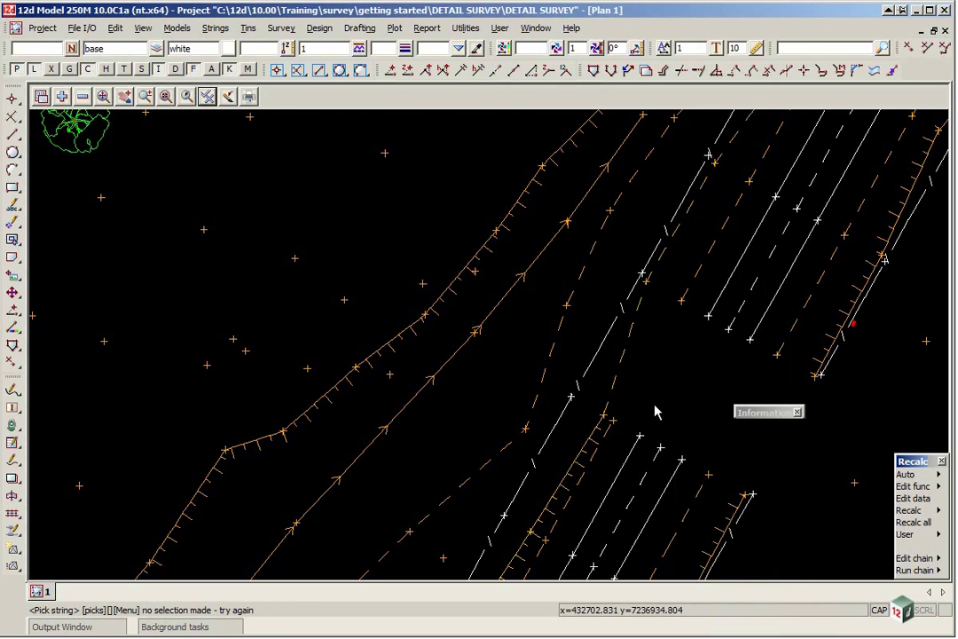
scroll(524, 415, "down", 2)
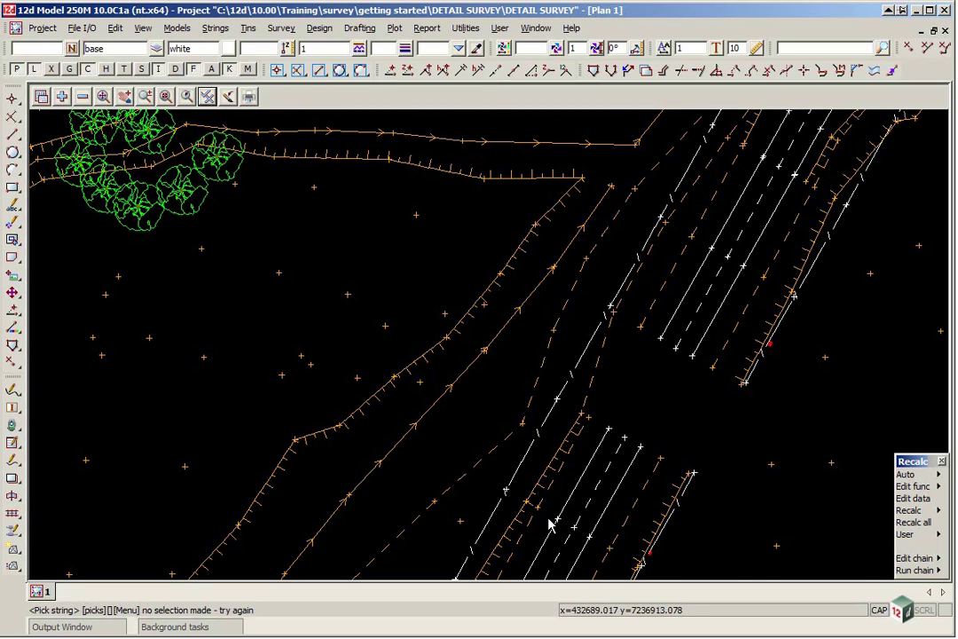
scroll(659, 342, "up", 1)
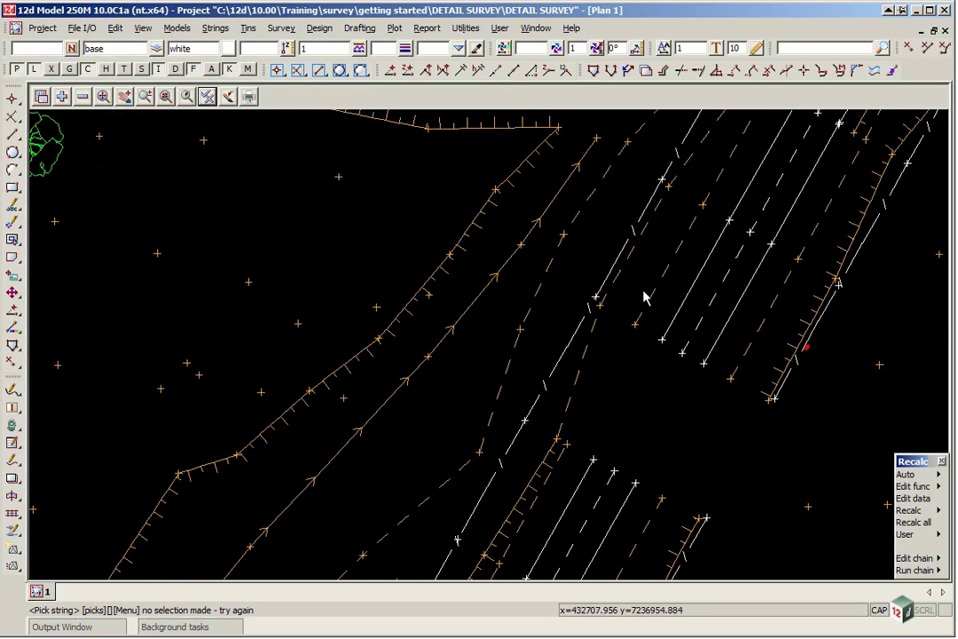
Step: Join the middle drain string's end to the diagonal drain string so it turns the corner as one line
left_click(683, 70)
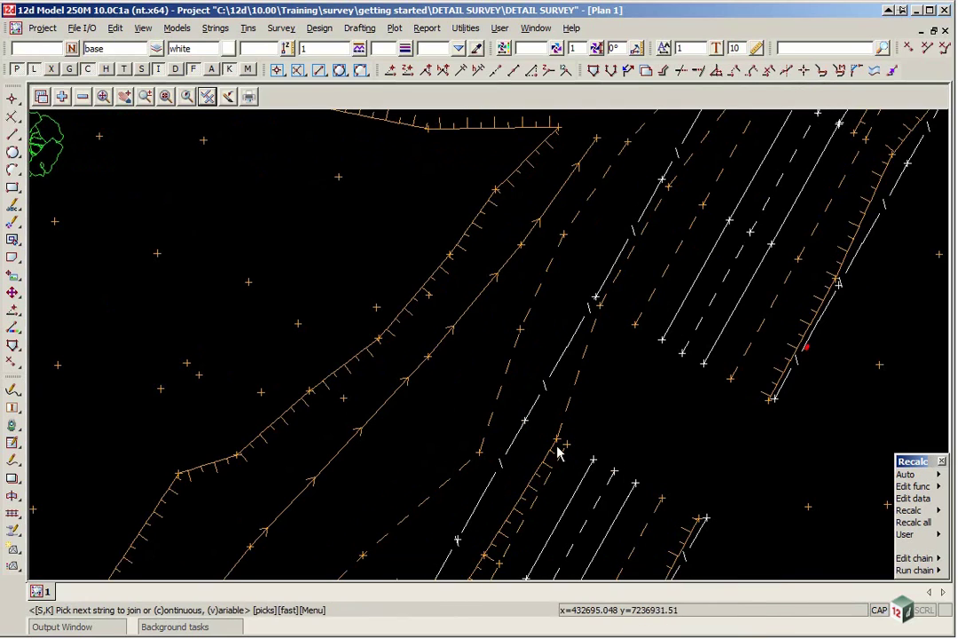
scroll(721, 307, "down", 1)
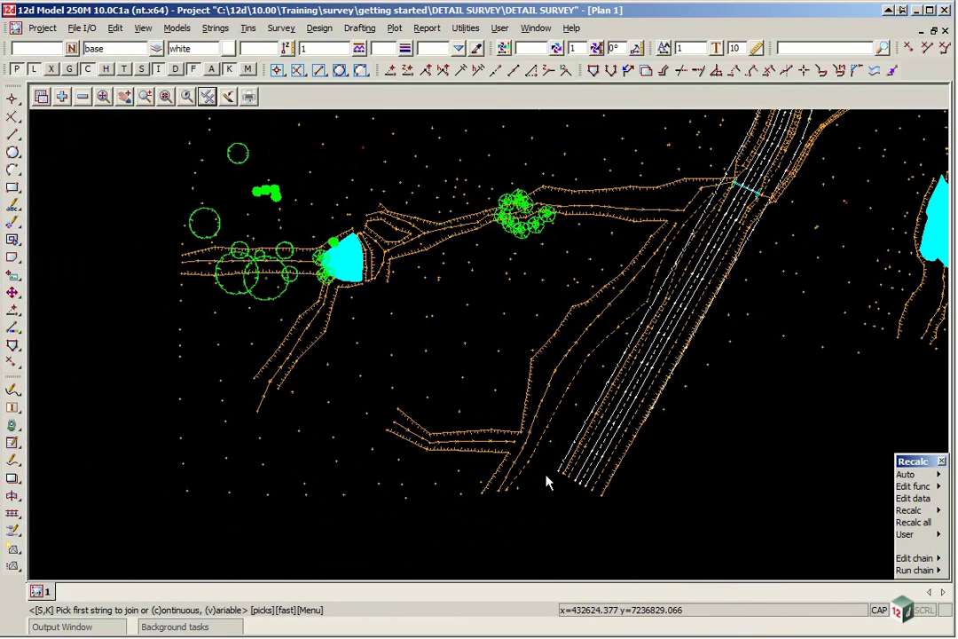
scroll(506, 467, "up", 3)
scroll(507, 435, "up", 2)
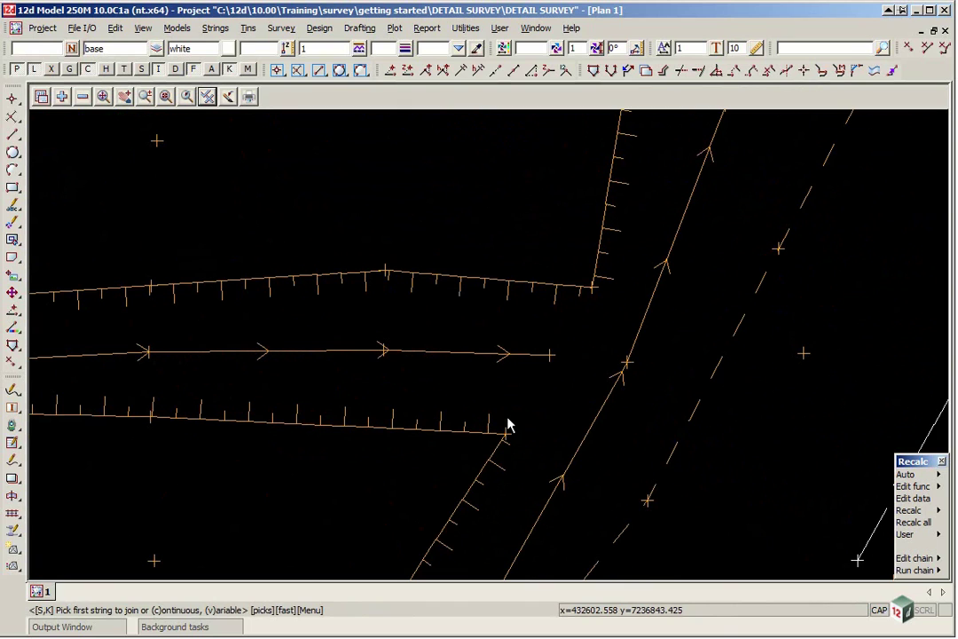
left_click(505, 354)
left_click(507, 353)
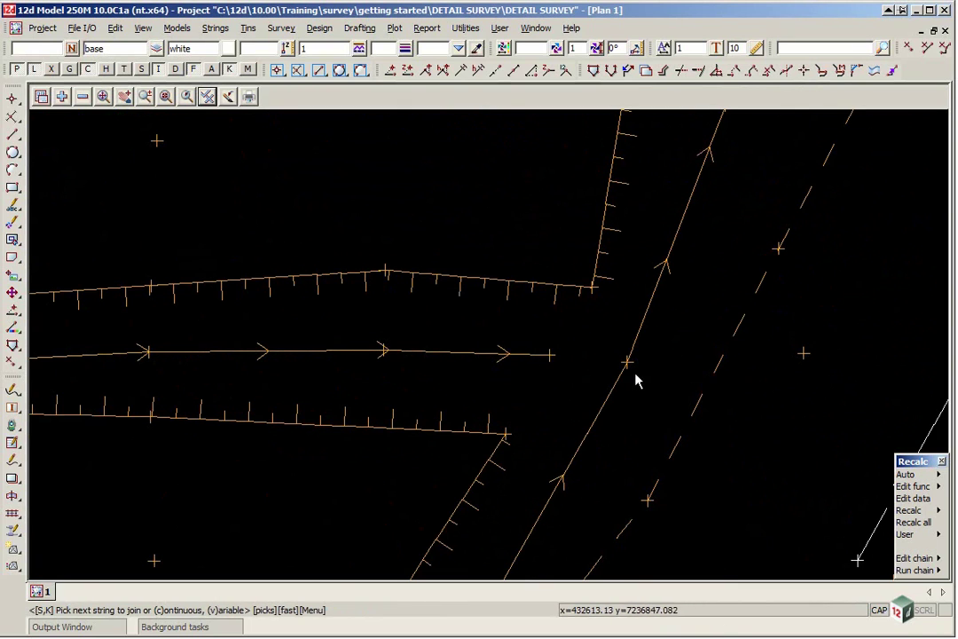
left_click(627, 364)
left_click(627, 363)
scroll(626, 363, "down", 3)
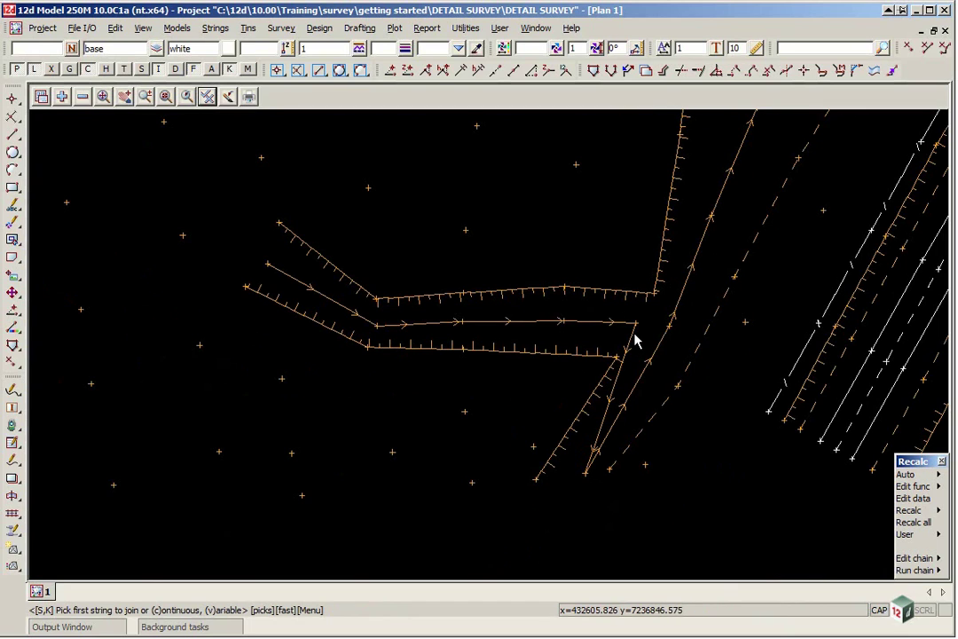
scroll(635, 341, "up", 2)
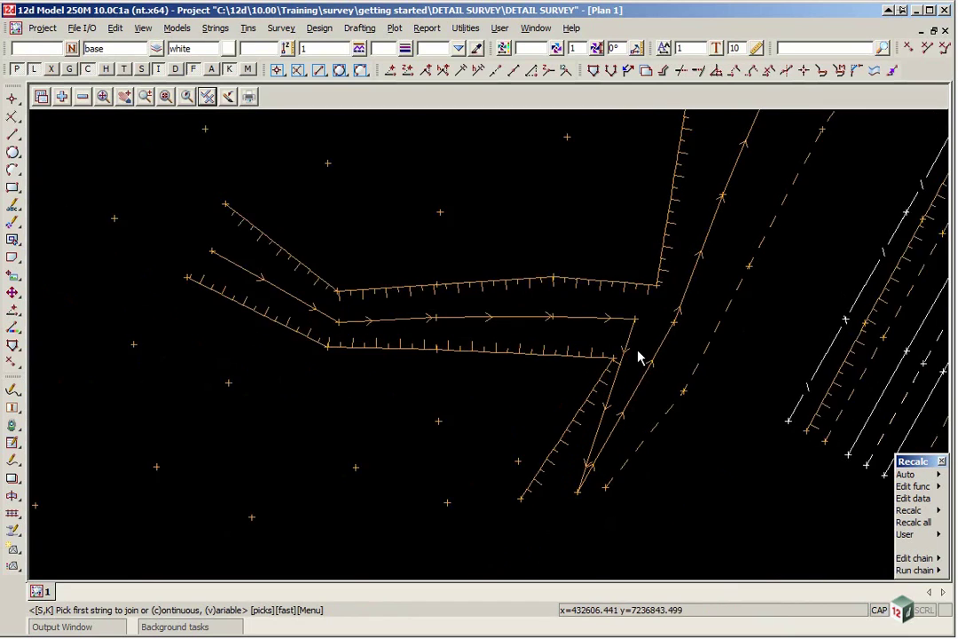
Step: Undo the Cad String Join, confirming so the middle drain string again stops short of the diagonal
left_click(116, 28)
left_click(142, 152)
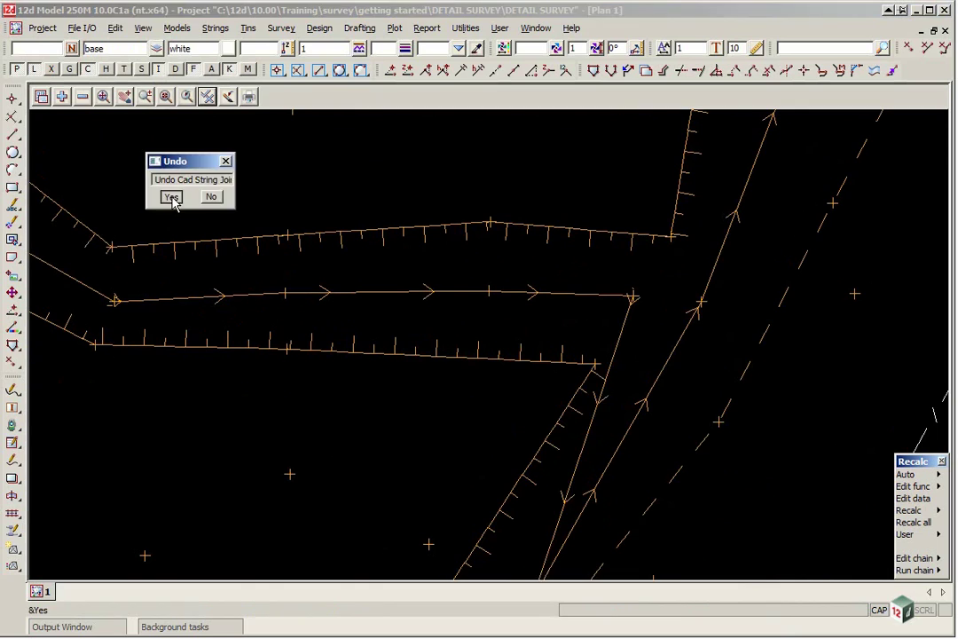
left_click(170, 198)
scroll(677, 300, "up", 1)
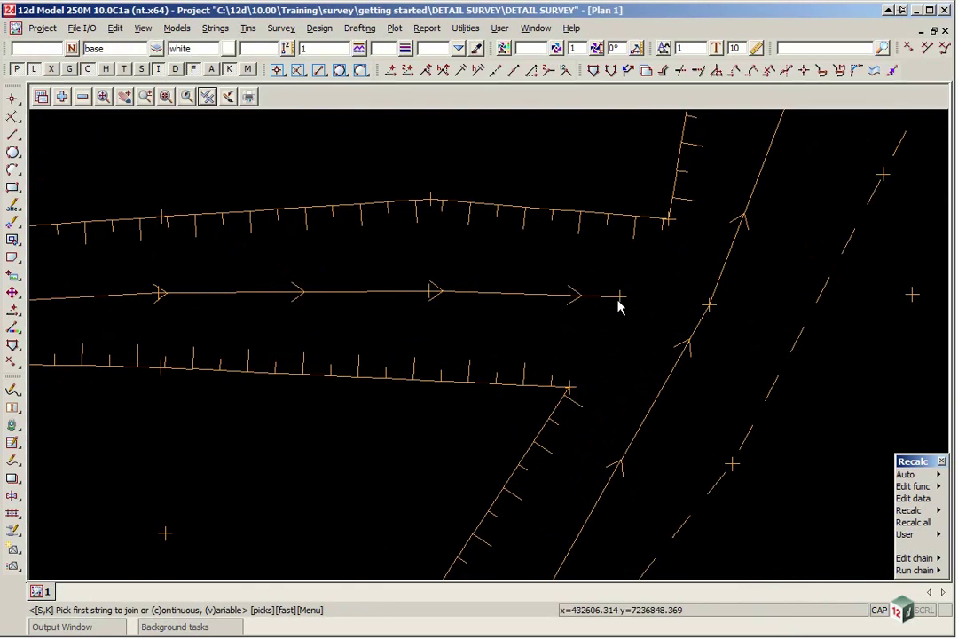
Step: Append a new end point on the diagonal drain line to the DR string
left_click(495, 75)
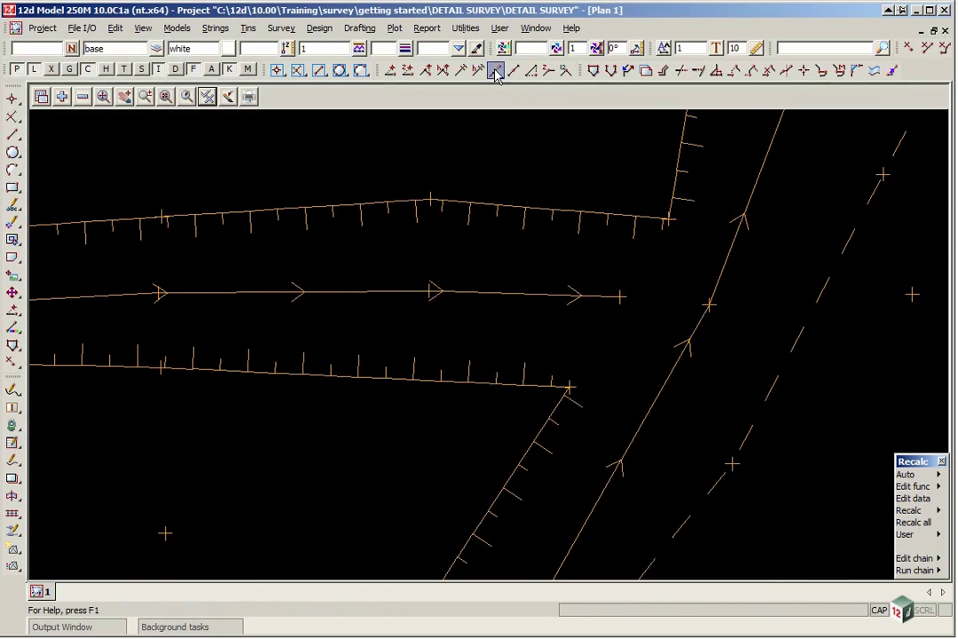
left_click(624, 303)
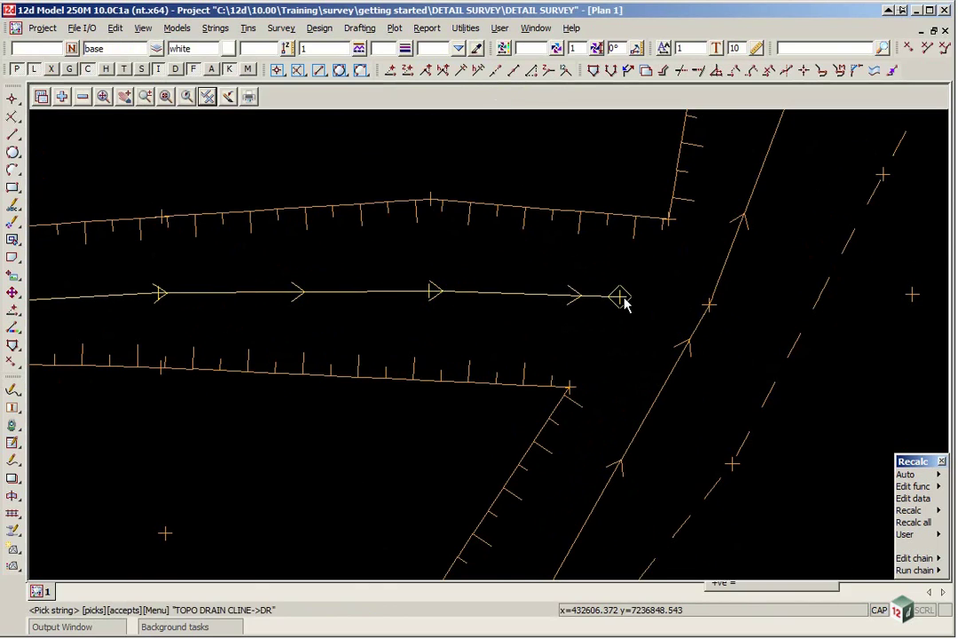
left_click(711, 306)
middle_click(711, 305)
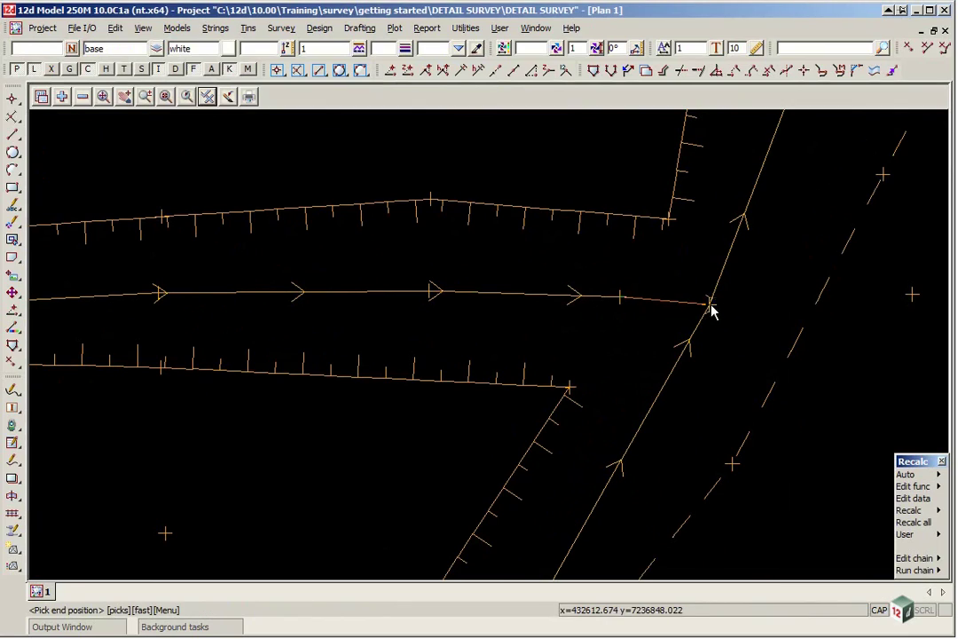
key("Escape")
scroll(506, 501, "down", 6)
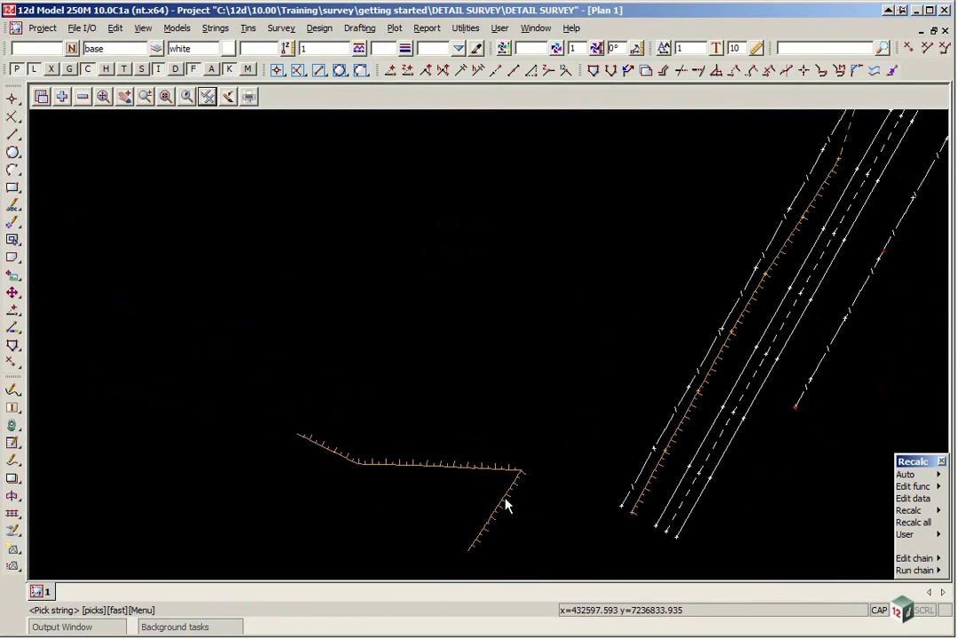
scroll(699, 243, "up", 5)
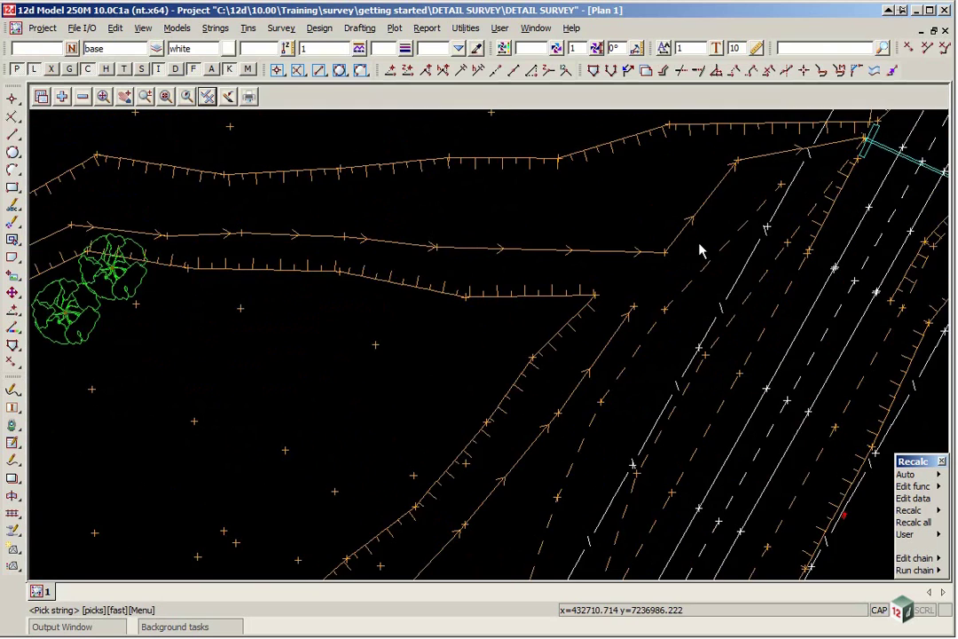
Step: Extend the DR string again with a further end point past the vertex
left_click(590, 356)
middle_click(591, 355)
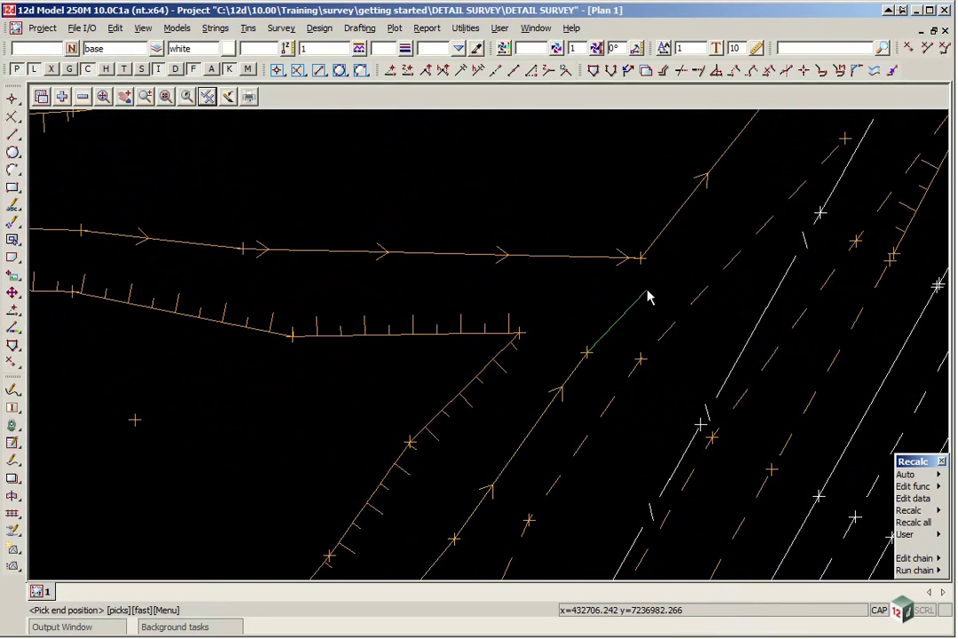
left_click(646, 263)
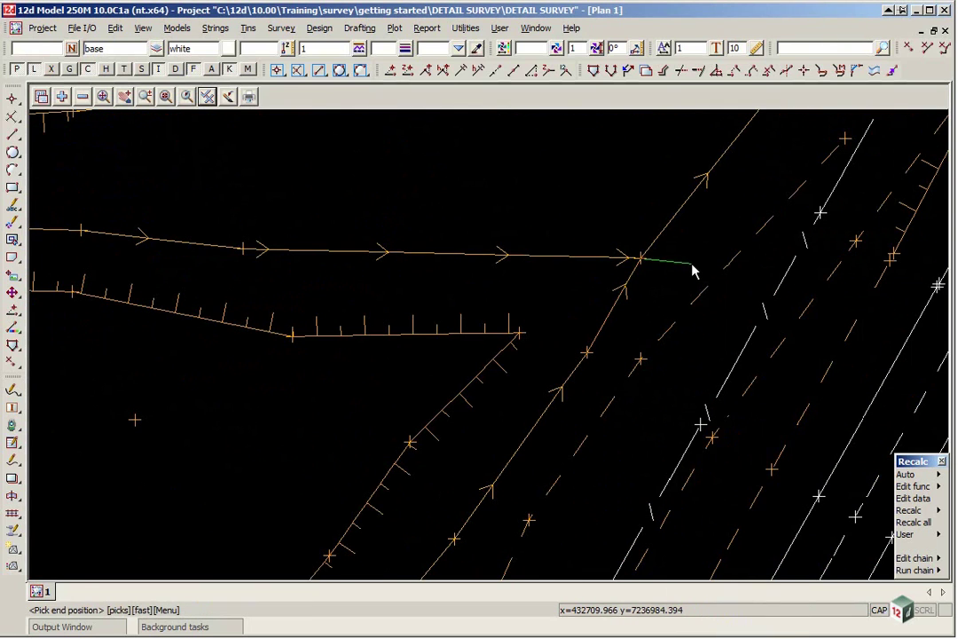
middle_click(563, 321)
scroll(418, 342, "down", 2)
scroll(418, 342, "down", 2)
scroll(400, 349, "down", 2)
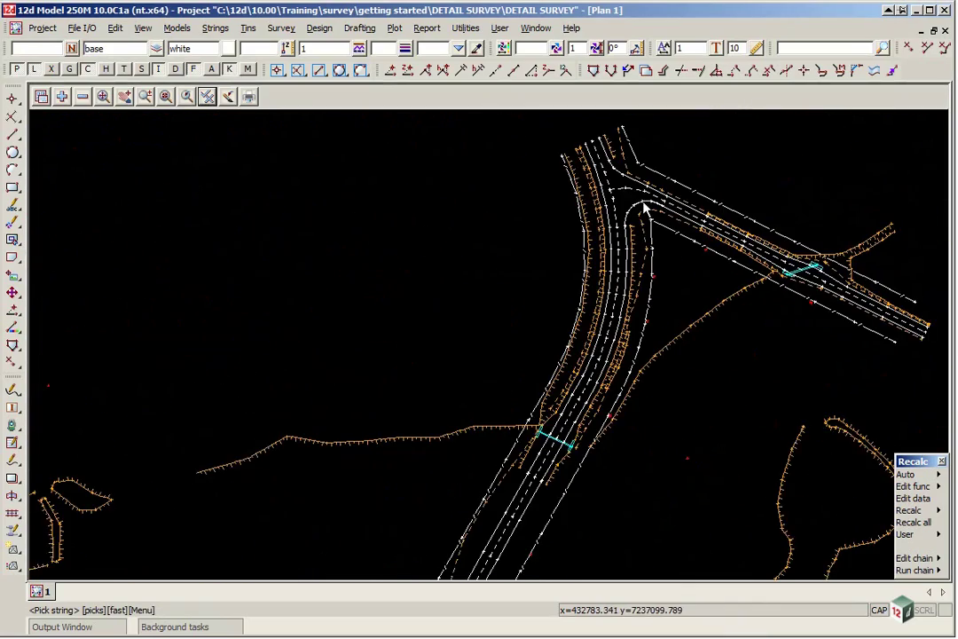
scroll(502, 527, "up", 1)
scroll(533, 497, "up", 3)
scroll(713, 259, "down", 3)
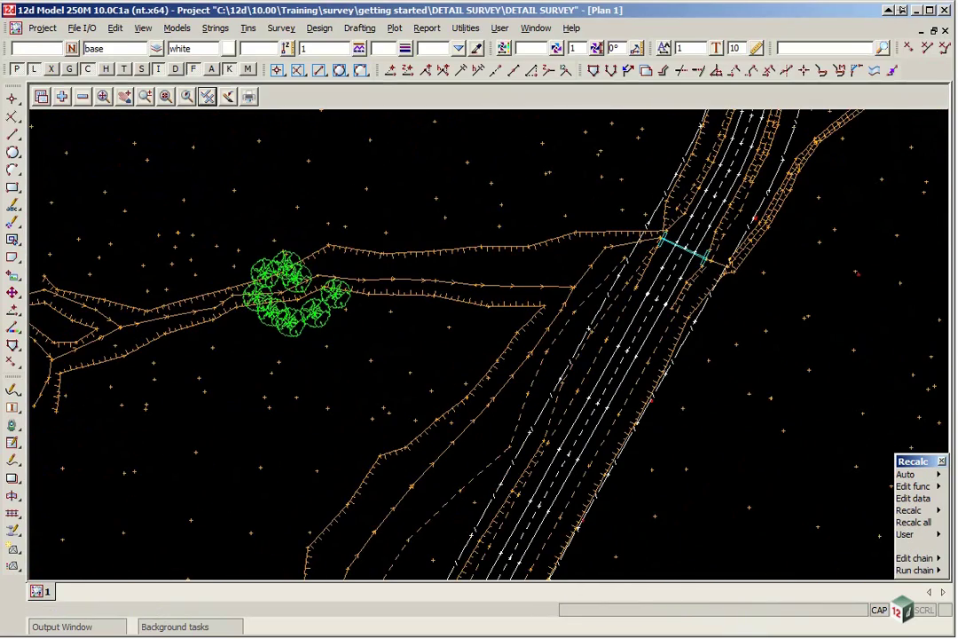
left_click(606, 488)
scroll(606, 488, "down", 3)
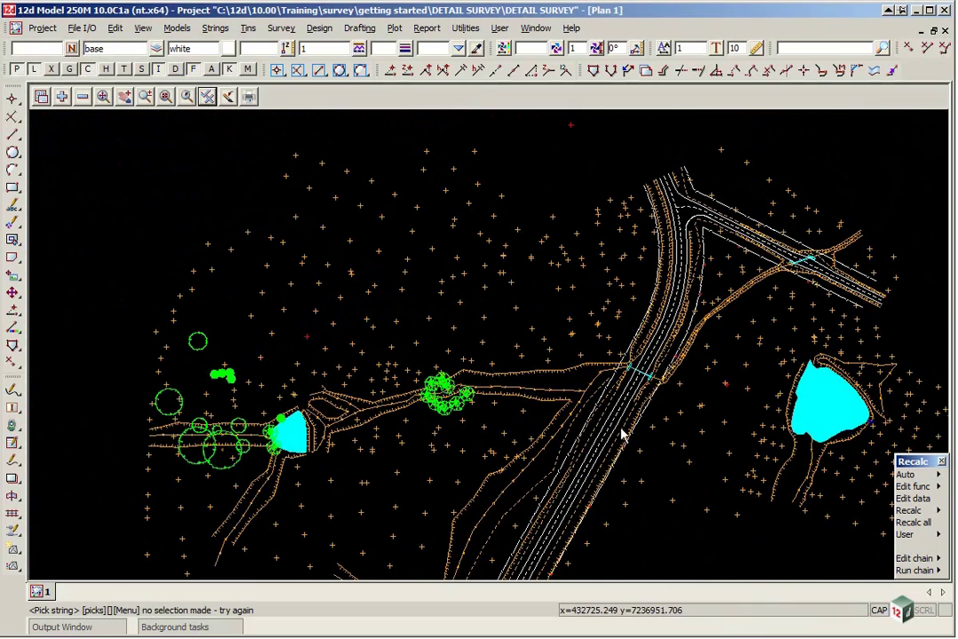
scroll(709, 182, "up", 4)
scroll(650, 202, "up", 3)
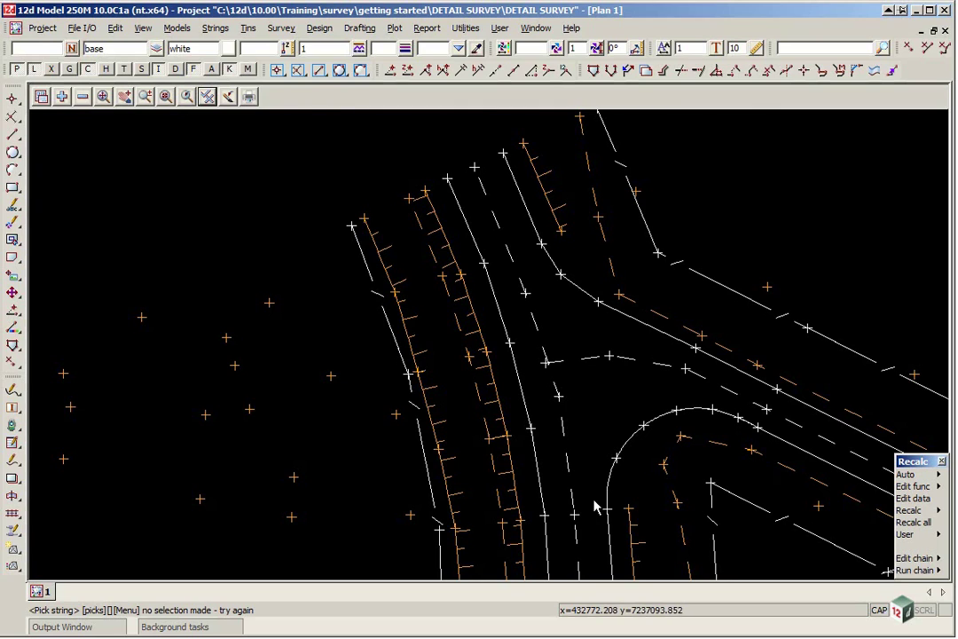
scroll(549, 297, "up", 3)
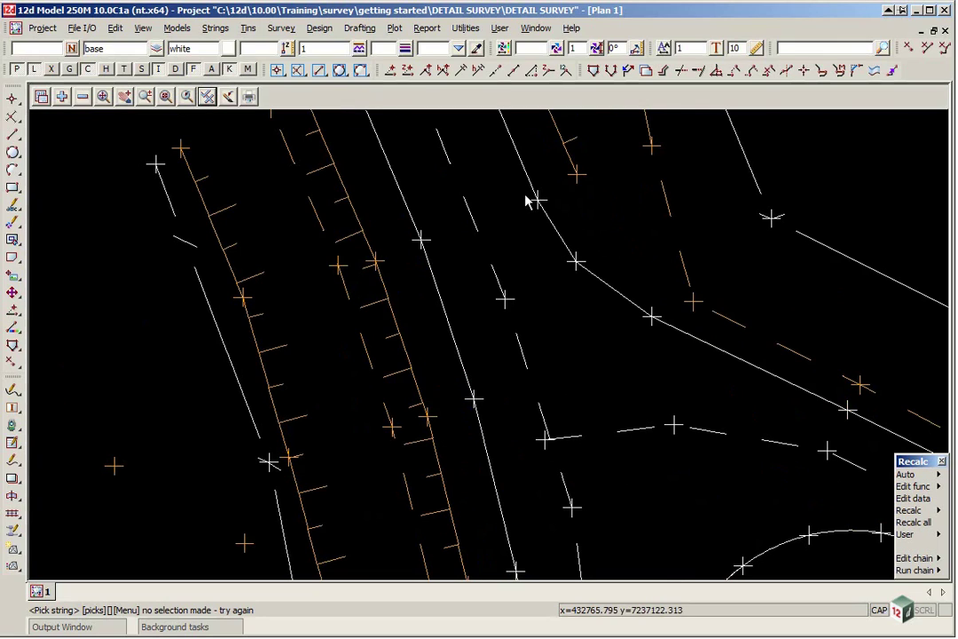
Step: Insert a 3-points curve at the bend of the ROAD UNSEALED edge string ER
left_click(20, 329)
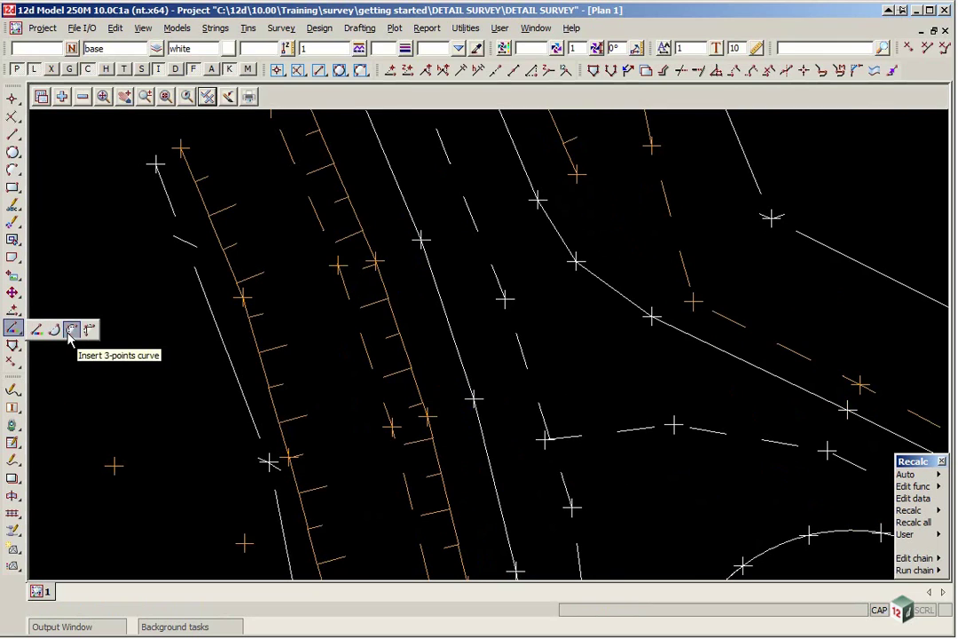
left_click(71, 329)
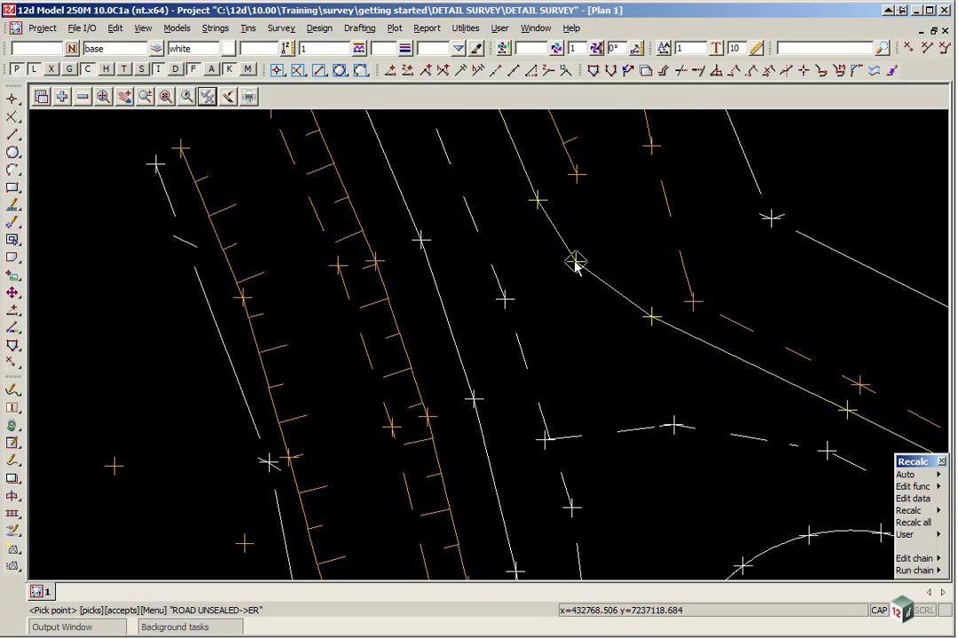
scroll(574, 266, "up", 1)
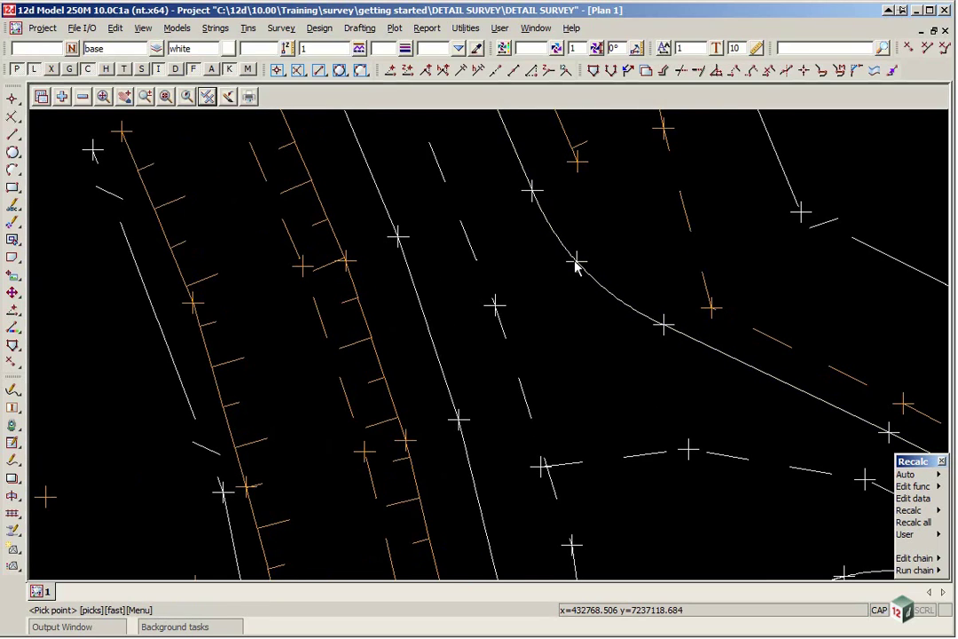